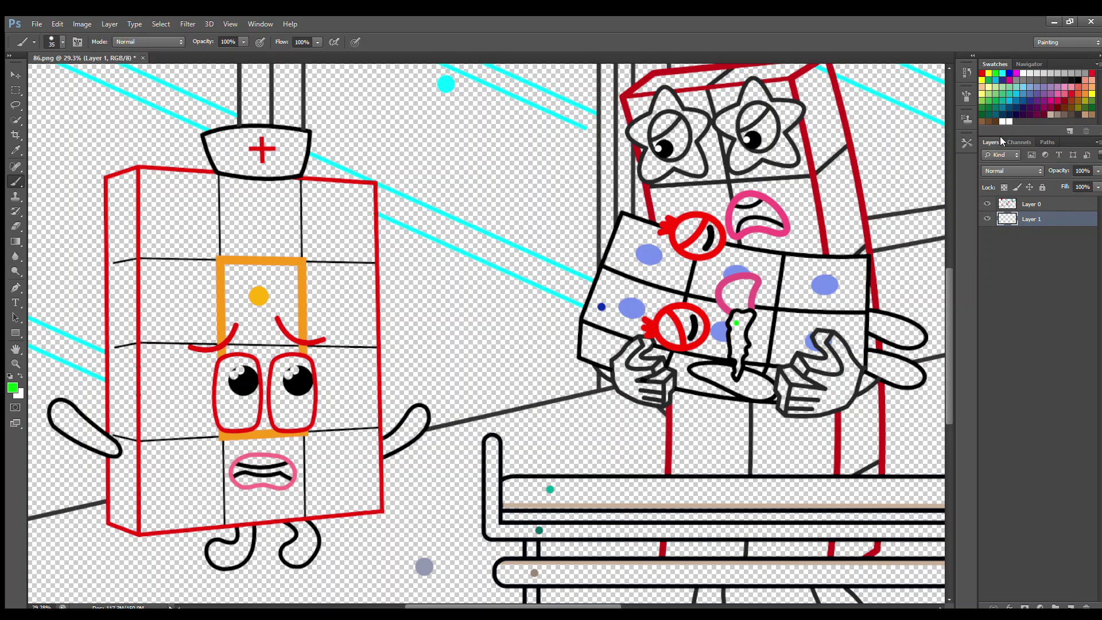
Fill the nurse block's central panel with the amber of its sample dot and its mouth opening with black
{"action": "left_click", "coordinate": [259, 296], "text": "alt"}
{"action": "mouse_move", "coordinate": [229, 269]}
{"action": "left_mouse_down"}
{"action": "mouse_move", "coordinate": [230, 350]}
{"action": "mouse_move", "coordinate": [265, 362]}
{"action": "mouse_move", "coordinate": [289, 352]}
{"action": "mouse_move", "coordinate": [298, 279]}
{"action": "mouse_move", "coordinate": [252, 266]}
{"action": "mouse_move", "coordinate": [279, 274]}
{"action": "mouse_move", "coordinate": [235, 296]}
{"action": "mouse_move", "coordinate": [264, 325]}
{"action": "mouse_move", "coordinate": [267, 357]}
{"action": "left_mouse_up"}
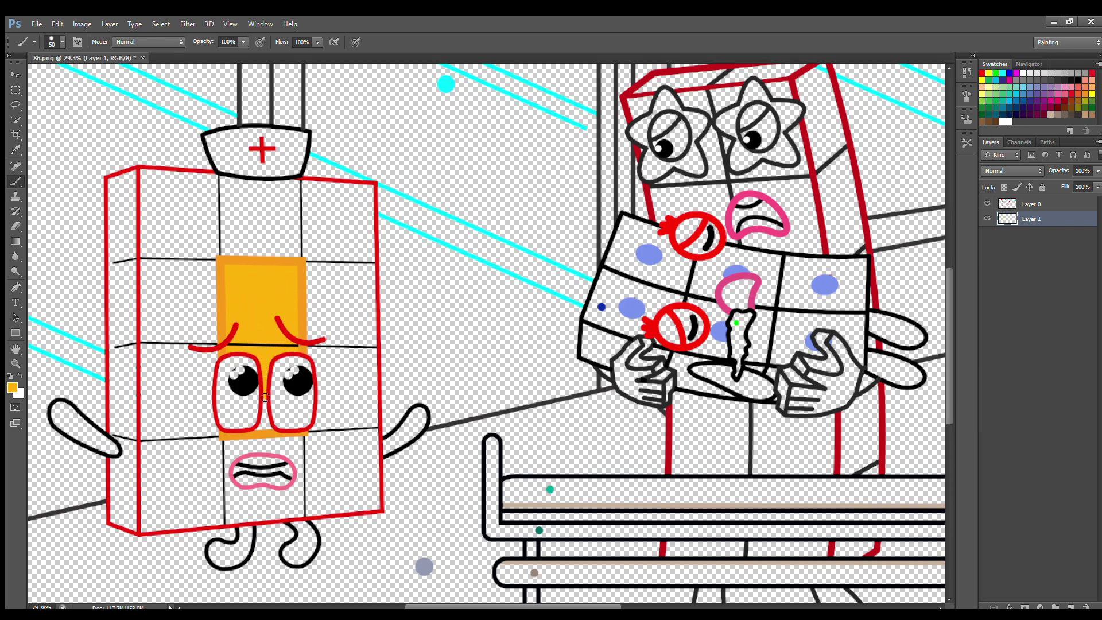
{"action": "left_click", "coordinate": [1070, 84]}
{"action": "left_click_drag", "start_coordinate": [241, 471], "coordinate": [289, 473]}
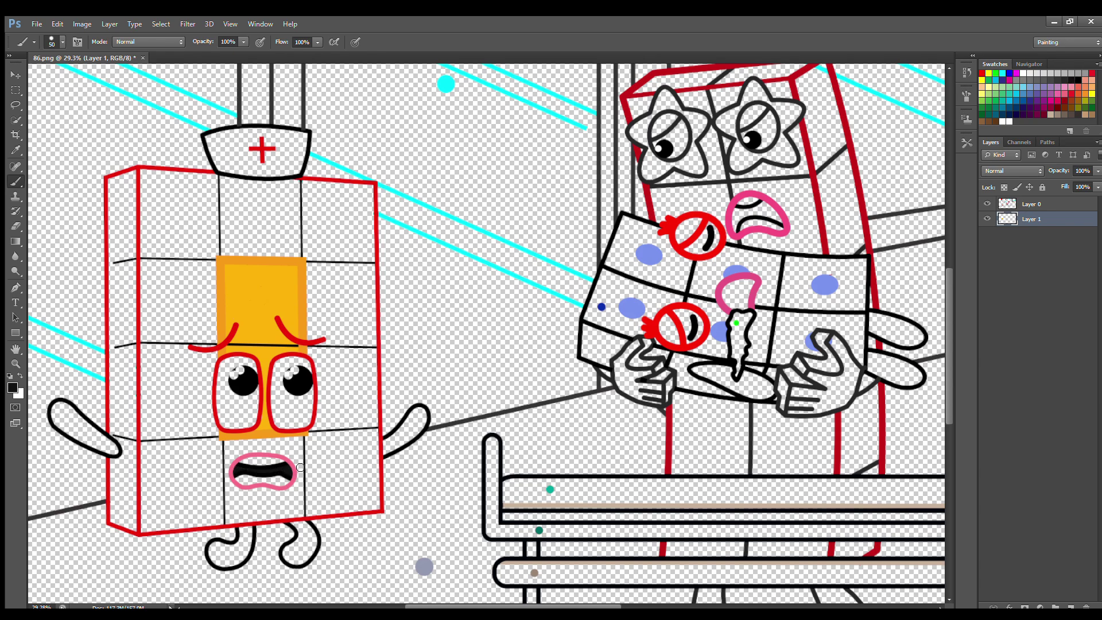
Paint the nurse block's two arms and two legs dark red on Layer 1
{"action": "key", "text": "i"}
{"action": "left_click", "coordinate": [981, 73]}
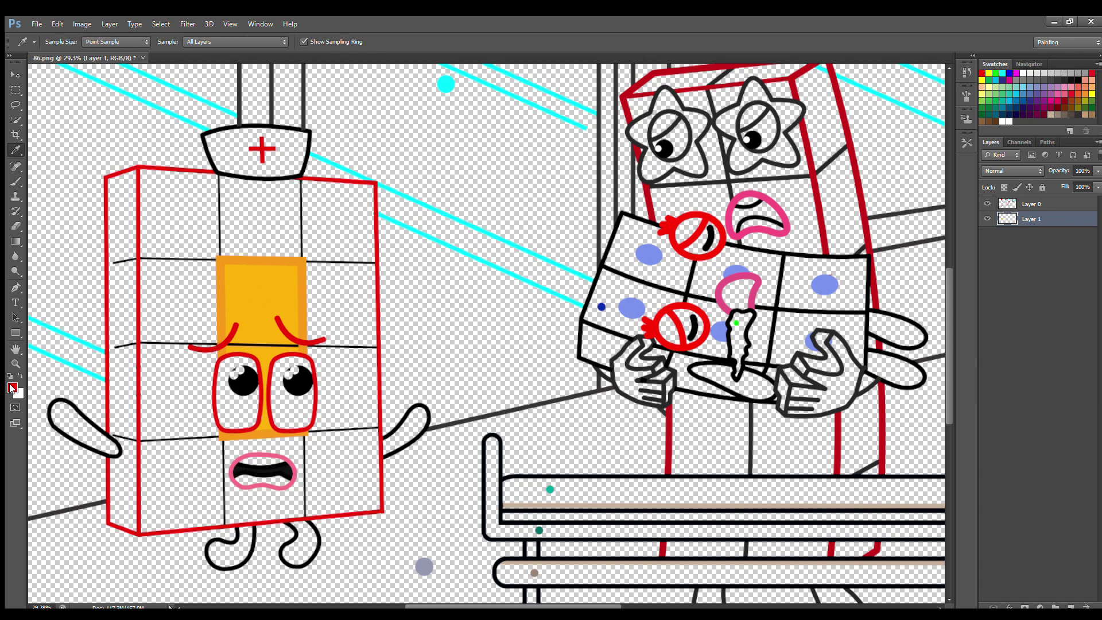
{"action": "key", "text": "b"}
{"action": "mouse_move", "coordinate": [115, 452]}
{"action": "left_mouse_down"}
{"action": "mouse_move", "coordinate": [54, 417]}
{"action": "mouse_move", "coordinate": [90, 432]}
{"action": "left_mouse_up"}
{"action": "mouse_move", "coordinate": [386, 444]}
{"action": "left_mouse_down"}
{"action": "mouse_move", "coordinate": [426, 416]}
{"action": "mouse_move", "coordinate": [404, 435]}
{"action": "left_mouse_up"}
{"action": "mouse_move", "coordinate": [295, 525]}
{"action": "left_mouse_down"}
{"action": "mouse_move", "coordinate": [288, 553]}
{"action": "mouse_move", "coordinate": [306, 532]}
{"action": "left_mouse_up"}
{"action": "mouse_move", "coordinate": [240, 531]}
{"action": "left_mouse_down"}
{"action": "mouse_move", "coordinate": [218, 545]}
{"action": "mouse_move", "coordinate": [223, 565]}
{"action": "mouse_move", "coordinate": [246, 553]}
{"action": "mouse_move", "coordinate": [253, 529]}
{"action": "left_mouse_up"}
Paint the nurse block's narrow side face bright red on a new layer and move that layer below Layer 1
{"action": "left_click", "coordinate": [1072, 605]}
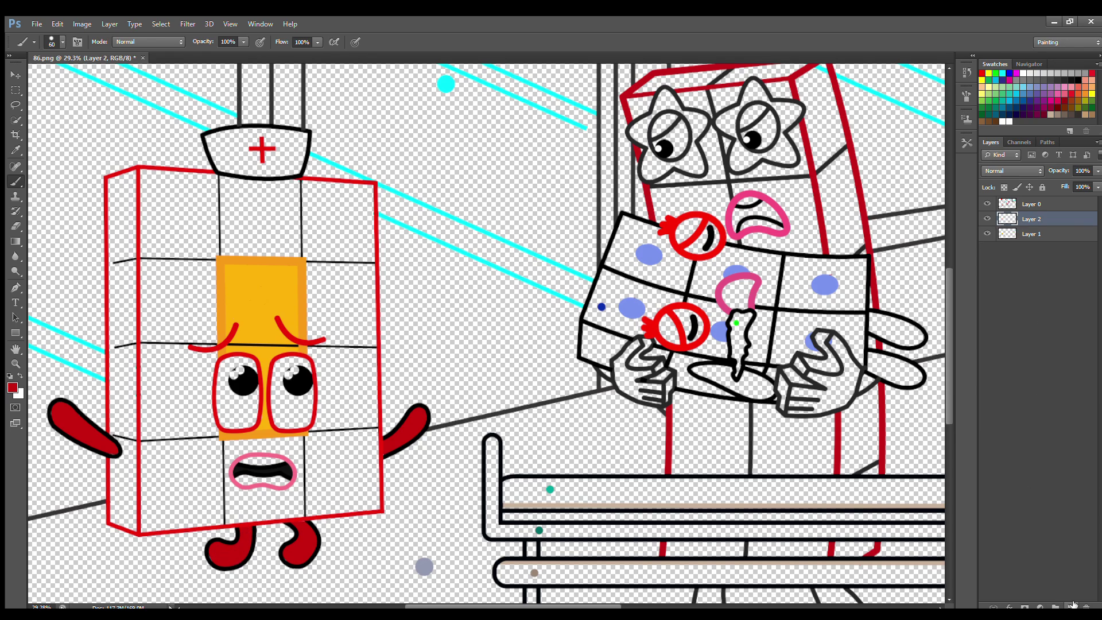
{"action": "left_click", "coordinate": [982, 73]}
{"action": "left_click", "coordinate": [14, 181]}
{"action": "mouse_move", "coordinate": [116, 188]}
{"action": "left_mouse_down"}
{"action": "mouse_move", "coordinate": [117, 515]}
{"action": "mouse_move", "coordinate": [134, 528]}
{"action": "mouse_move", "coordinate": [132, 175]}
{"action": "mouse_move", "coordinate": [122, 484]}
{"action": "mouse_move", "coordinate": [130, 404]}
{"action": "left_mouse_up"}
{"action": "key", "text": "ctrl+z"}
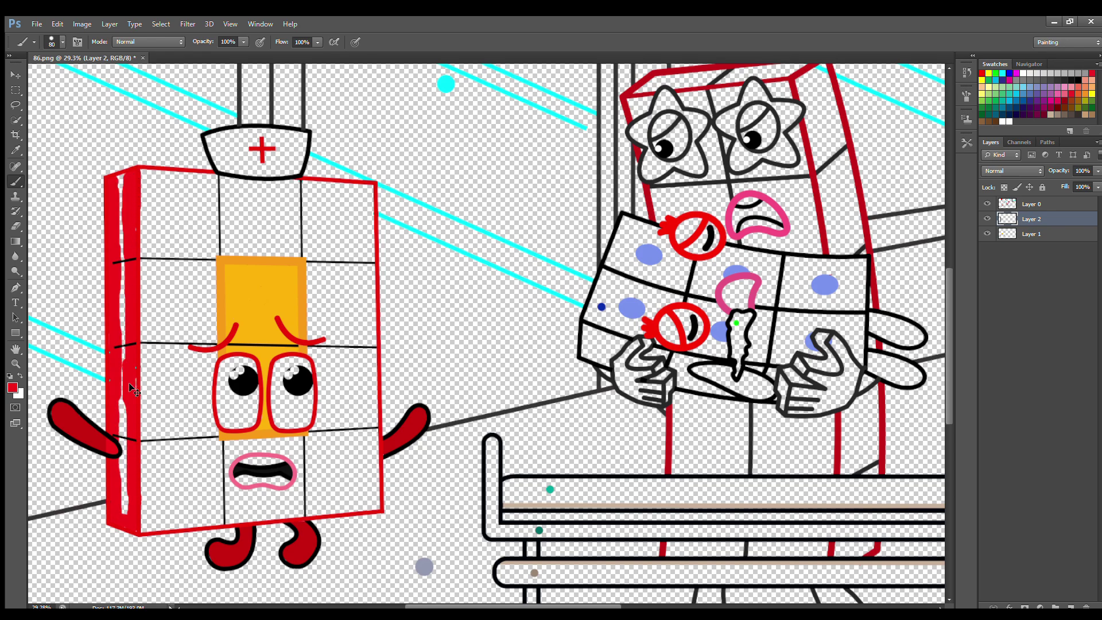
{"action": "mouse_move", "coordinate": [124, 183]}
{"action": "left_mouse_down"}
{"action": "mouse_move", "coordinate": [123, 514]}
{"action": "mouse_move", "coordinate": [131, 400]}
{"action": "left_mouse_up"}
{"action": "key", "text": "ctrl+bracketleft"}
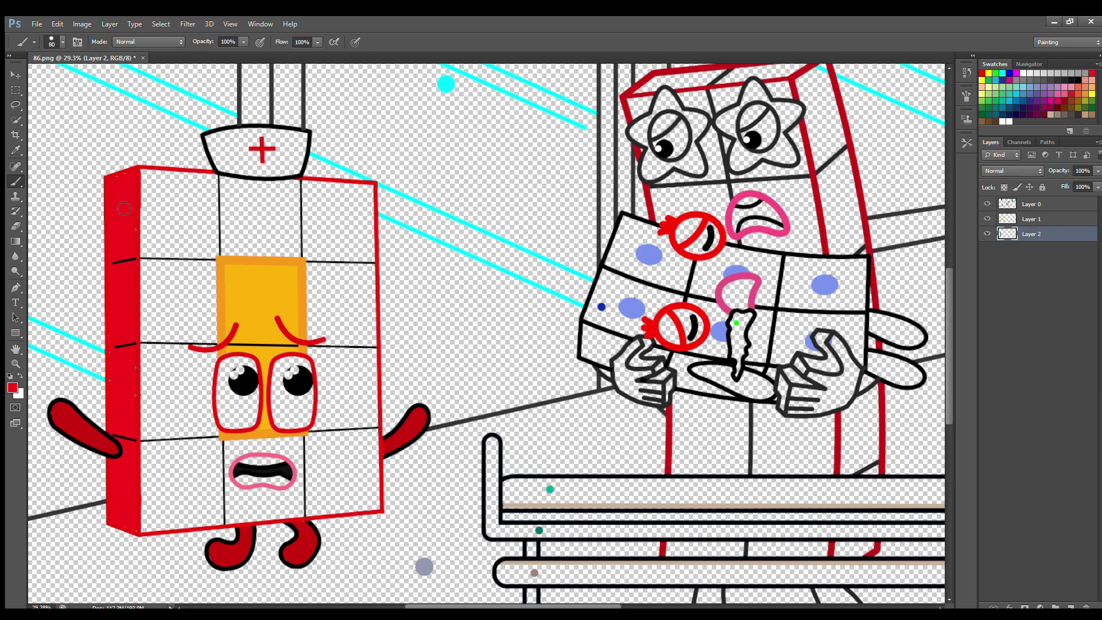
Fill the nurse block's front squares, eyes, teeth and cap with white on another new layer
{"action": "key", "text": "ctrl+shift+alt+n"}
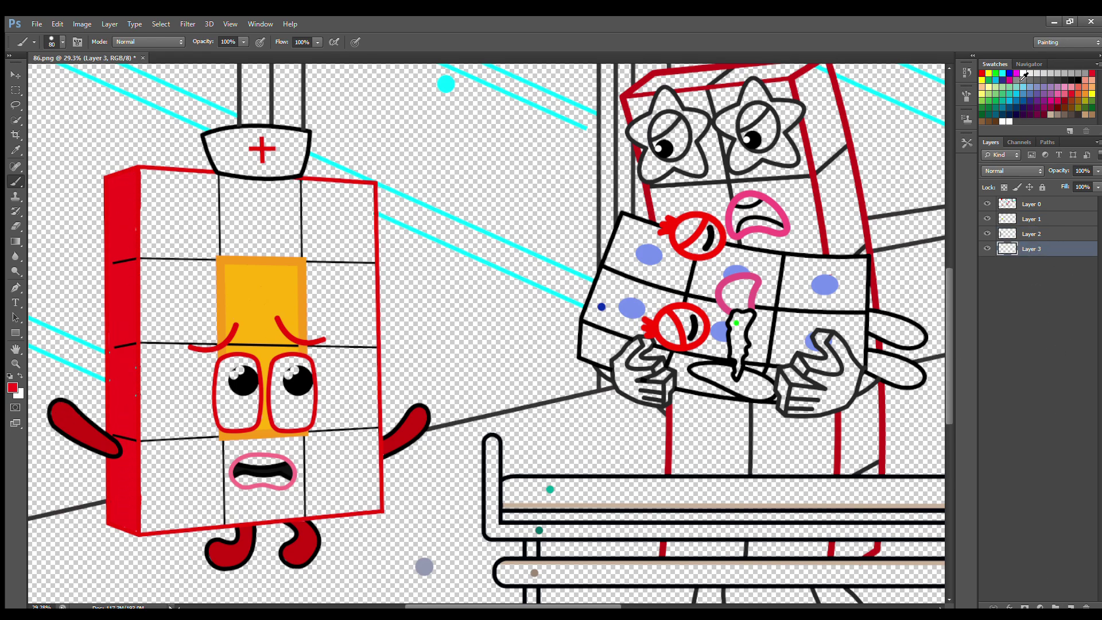
{"action": "key", "text": "x"}
{"action": "mouse_move", "coordinate": [211, 144]}
{"action": "left_mouse_down"}
{"action": "mouse_move", "coordinate": [224, 166]}
{"action": "mouse_move", "coordinate": [287, 174]}
{"action": "mouse_move", "coordinate": [303, 155]}
{"action": "mouse_move", "coordinate": [298, 139]}
{"action": "mouse_move", "coordinate": [217, 142]}
{"action": "mouse_move", "coordinate": [283, 153]}
{"action": "mouse_move", "coordinate": [173, 184]}
{"action": "mouse_move", "coordinate": [341, 189]}
{"action": "mouse_move", "coordinate": [370, 204]}
{"action": "mouse_move", "coordinate": [365, 402]}
{"action": "mouse_move", "coordinate": [375, 381]}
{"action": "mouse_move", "coordinate": [378, 506]}
{"action": "mouse_move", "coordinate": [146, 531]}
{"action": "mouse_move", "coordinate": [157, 513]}
{"action": "mouse_move", "coordinate": [328, 508]}
{"action": "mouse_move", "coordinate": [249, 500]}
{"action": "mouse_move", "coordinate": [229, 486]}
{"action": "mouse_move", "coordinate": [276, 465]}
{"action": "mouse_move", "coordinate": [224, 458]}
{"action": "mouse_move", "coordinate": [312, 455]}
{"action": "mouse_move", "coordinate": [237, 422]}
{"action": "mouse_move", "coordinate": [342, 409]}
{"action": "mouse_move", "coordinate": [161, 395]}
{"action": "mouse_move", "coordinate": [349, 379]}
{"action": "mouse_move", "coordinate": [155, 371]}
{"action": "mouse_move", "coordinate": [364, 363]}
{"action": "mouse_move", "coordinate": [165, 348]}
{"action": "mouse_move", "coordinate": [363, 338]}
{"action": "mouse_move", "coordinate": [167, 322]}
{"action": "mouse_move", "coordinate": [324, 284]}
{"action": "mouse_move", "coordinate": [154, 270]}
{"action": "mouse_move", "coordinate": [361, 273]}
{"action": "mouse_move", "coordinate": [169, 244]}
{"action": "mouse_move", "coordinate": [290, 232]}
{"action": "mouse_move", "coordinate": [314, 210]}
{"action": "mouse_move", "coordinate": [156, 200]}
{"action": "left_mouse_up"}
{"action": "key", "text": "bracketright"}
{"action": "key", "text": "bracketright"}
{"action": "key", "text": "bracketright"}
{"action": "key", "text": "bracketright"}
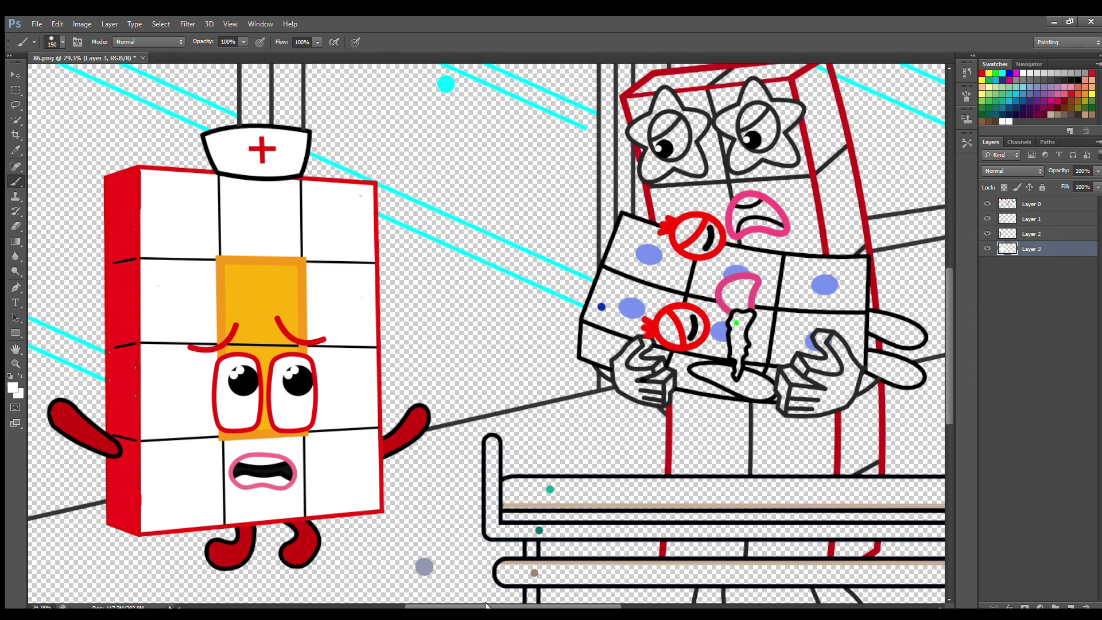
Fill the tall figure's first star-shaped eye frame with pinkish red on Layer 1, leaving the eyeball unpainted
{"action": "scroll", "coordinate": [488, 602], "scroll_direction": "down", "scroll_amount": 1}
{"action": "scroll", "coordinate": [488, 603], "scroll_direction": "right", "scroll_amount": 3}
{"action": "left_click", "coordinate": [1031, 219]}
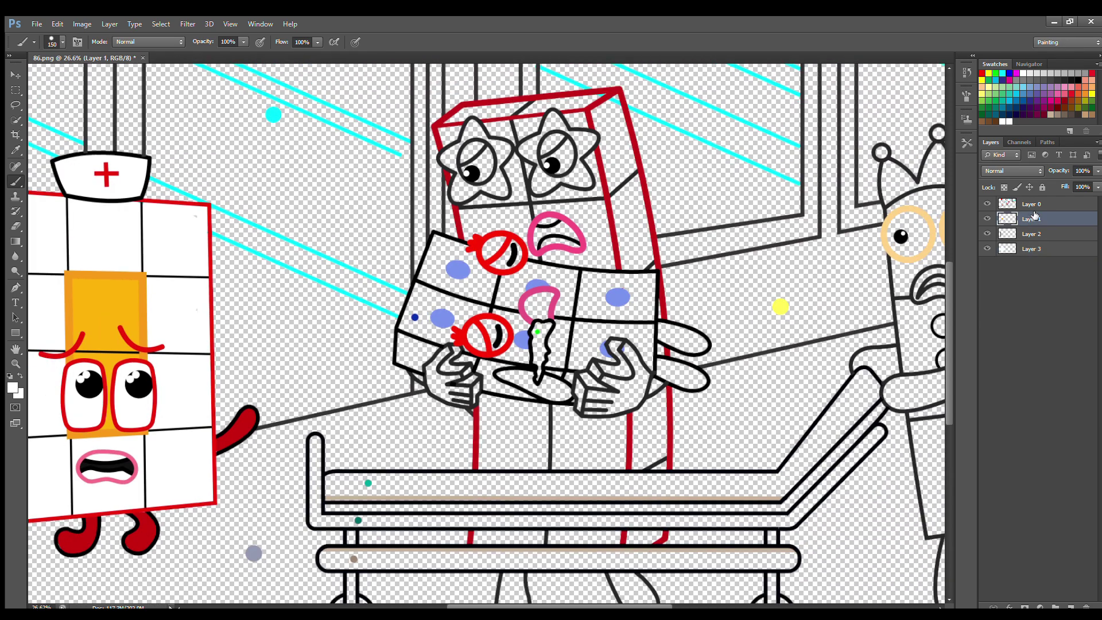
{"action": "left_click", "coordinate": [983, 74]}
{"action": "key", "text": "i"}
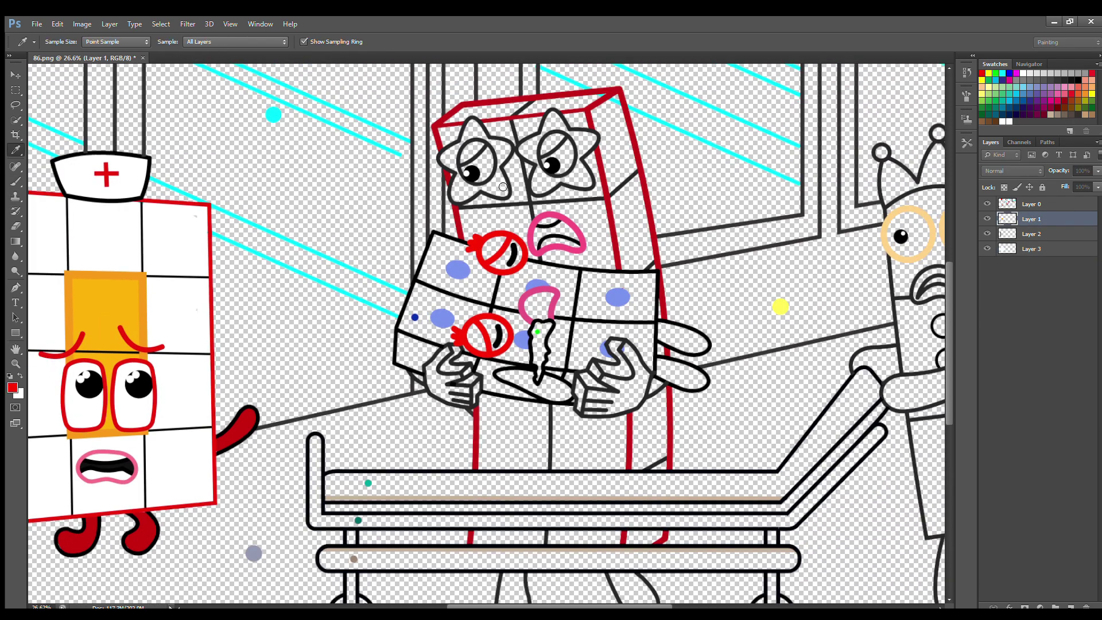
{"action": "key", "text": "b"}
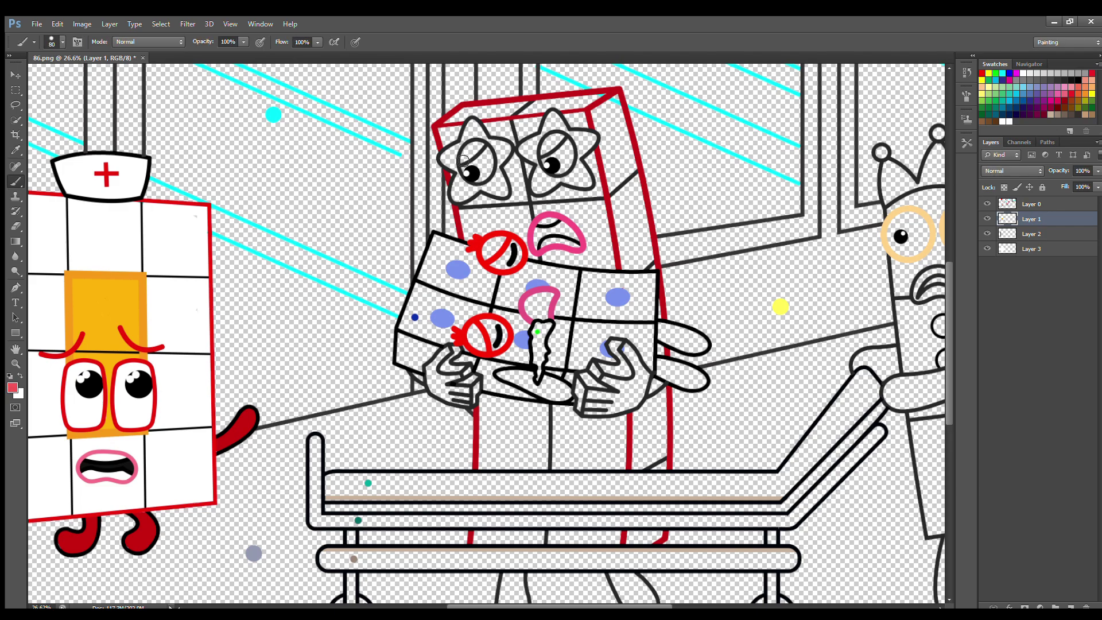
{"action": "mouse_move", "coordinate": [464, 160]}
{"action": "left_mouse_down"}
{"action": "mouse_move", "coordinate": [475, 126]}
{"action": "mouse_move", "coordinate": [447, 162]}
{"action": "mouse_move", "coordinate": [454, 195]}
{"action": "mouse_move", "coordinate": [493, 191]}
{"action": "mouse_move", "coordinate": [491, 140]}
{"action": "left_mouse_up"}
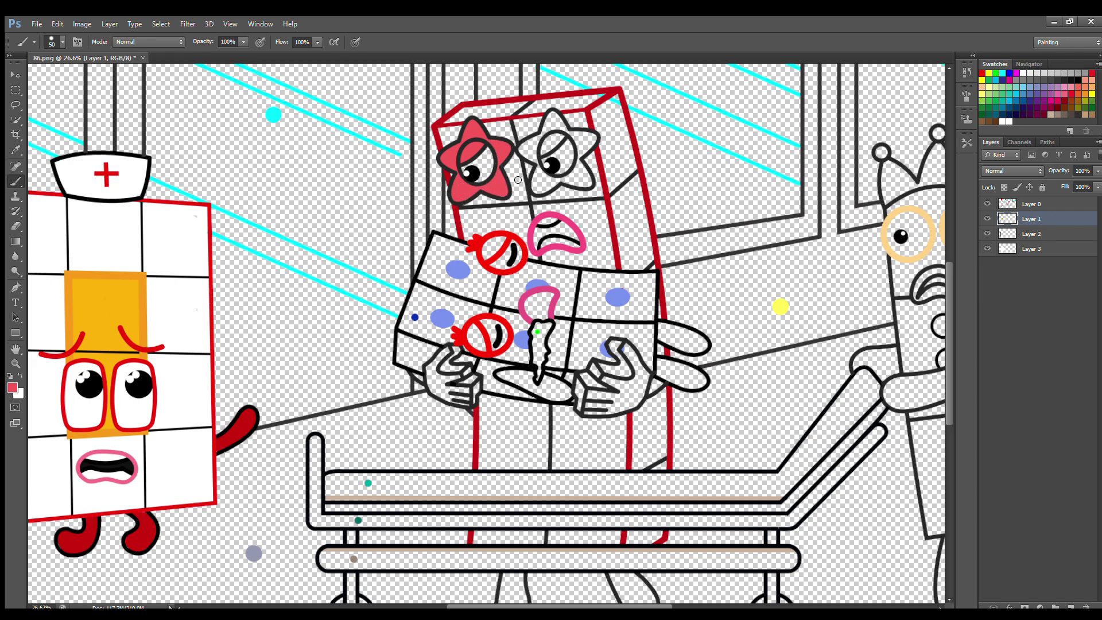
Paint the tall figure's eyeballs white and fill the second star frame with the first star's pinkish red on Layer 2
{"action": "left_click", "coordinate": [1024, 74]}
{"action": "left_click", "coordinate": [1032, 233]}
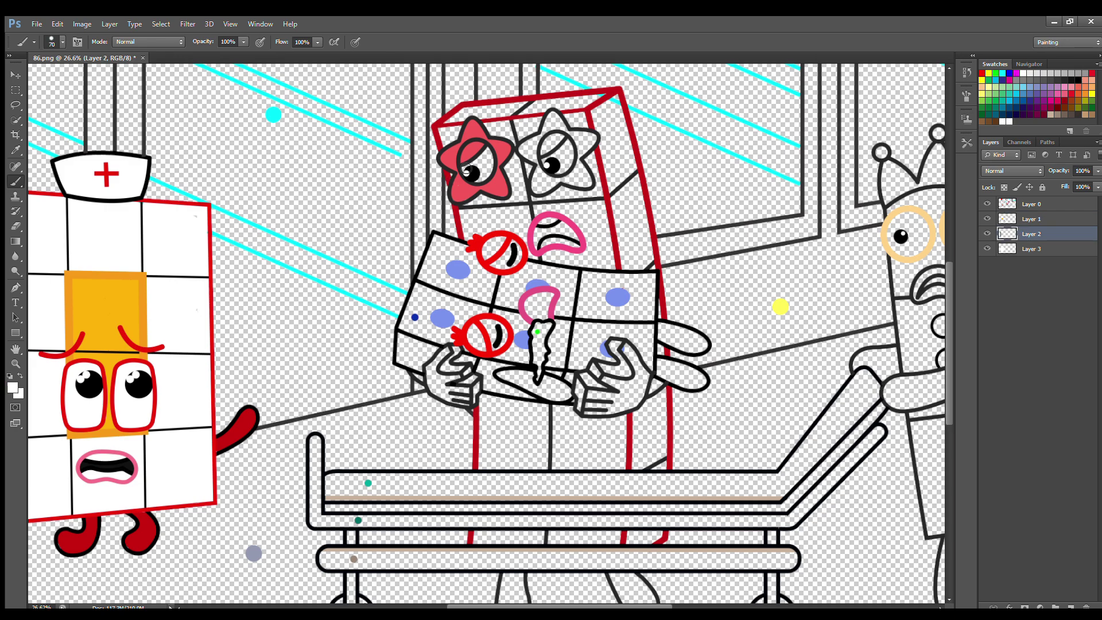
{"action": "left_click_drag", "start_coordinate": [467, 169], "coordinate": [471, 167]}
{"action": "left_click", "coordinate": [1032, 219]}
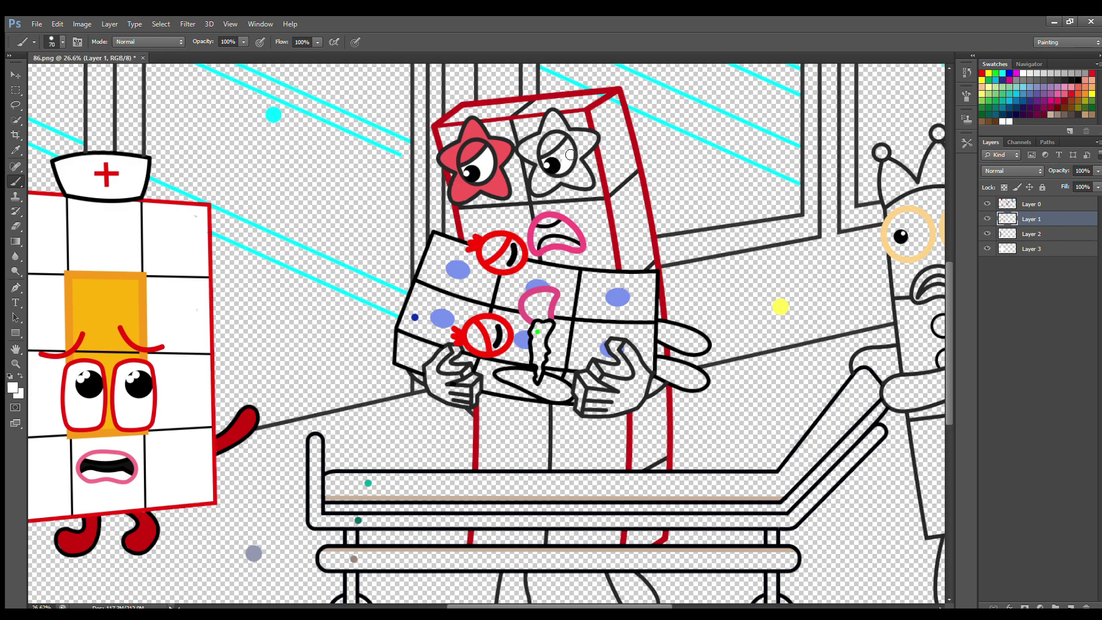
{"action": "left_click", "coordinate": [1031, 234]}
{"action": "left_click", "coordinate": [475, 141], "text": "alt"}
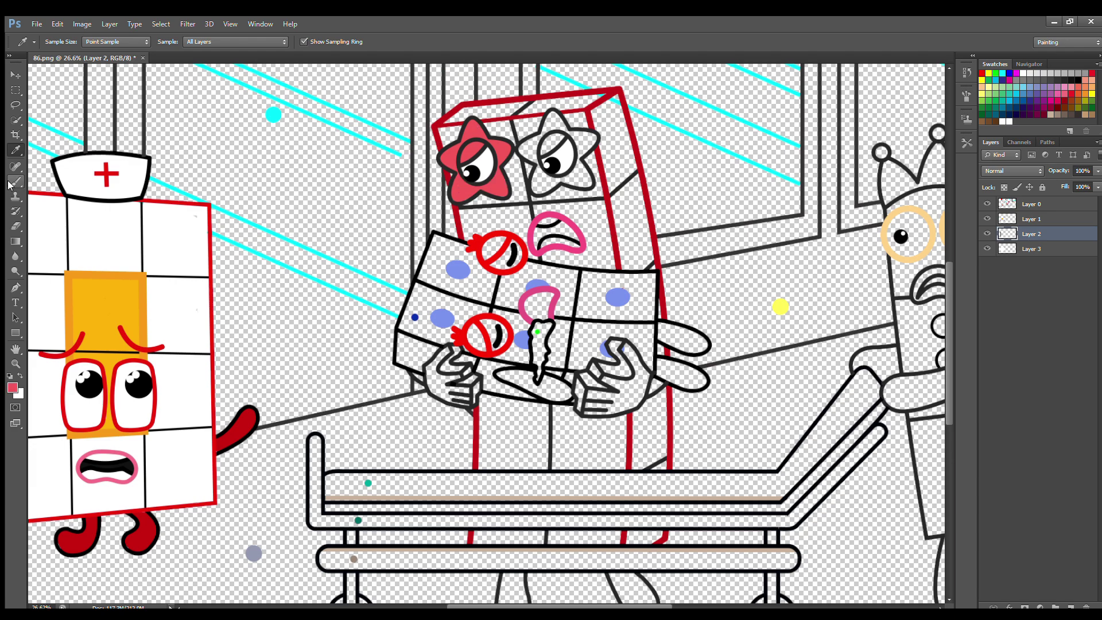
{"action": "mouse_move", "coordinate": [538, 140]}
{"action": "left_mouse_down"}
{"action": "mouse_move", "coordinate": [538, 190]}
{"action": "mouse_move", "coordinate": [588, 183]}
{"action": "mouse_move", "coordinate": [577, 160]}
{"action": "mouse_move", "coordinate": [592, 143]}
{"action": "mouse_move", "coordinate": [559, 120]}
{"action": "mouse_move", "coordinate": [546, 137]}
{"action": "mouse_move", "coordinate": [577, 150]}
{"action": "mouse_move", "coordinate": [545, 166]}
{"action": "left_mouse_up"}
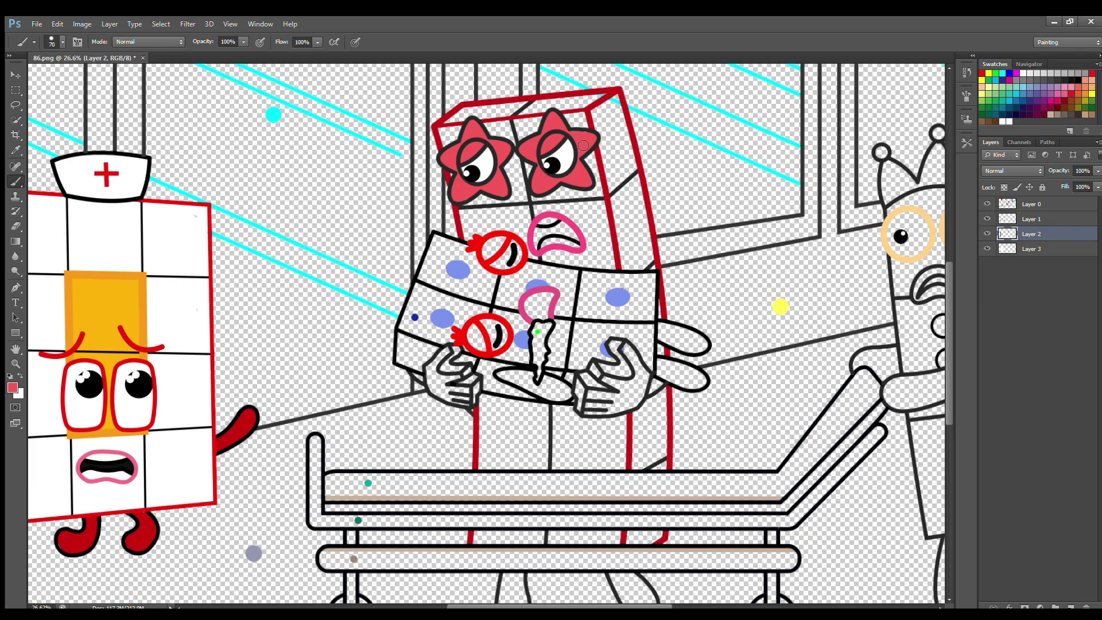
Fill the tall figure's mouth opening with near-black on Layer 1 and whiten its teeth on Layer 2
{"action": "left_click", "coordinate": [1069, 80]}
{"action": "left_click", "coordinate": [1035, 220]}
{"action": "mouse_move", "coordinate": [538, 247]}
{"action": "left_mouse_down"}
{"action": "mouse_move", "coordinate": [557, 230]}
{"action": "mouse_move", "coordinate": [581, 238]}
{"action": "left_mouse_up"}
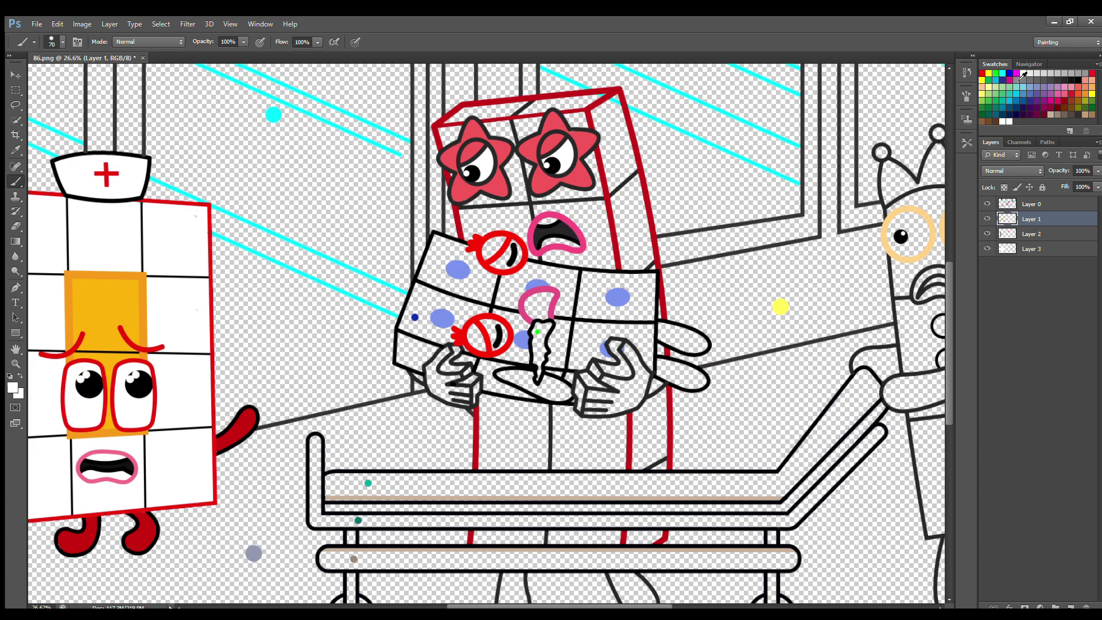
{"action": "left_click", "coordinate": [1031, 233]}
{"action": "left_click_drag", "start_coordinate": [550, 243], "coordinate": [564, 239]}
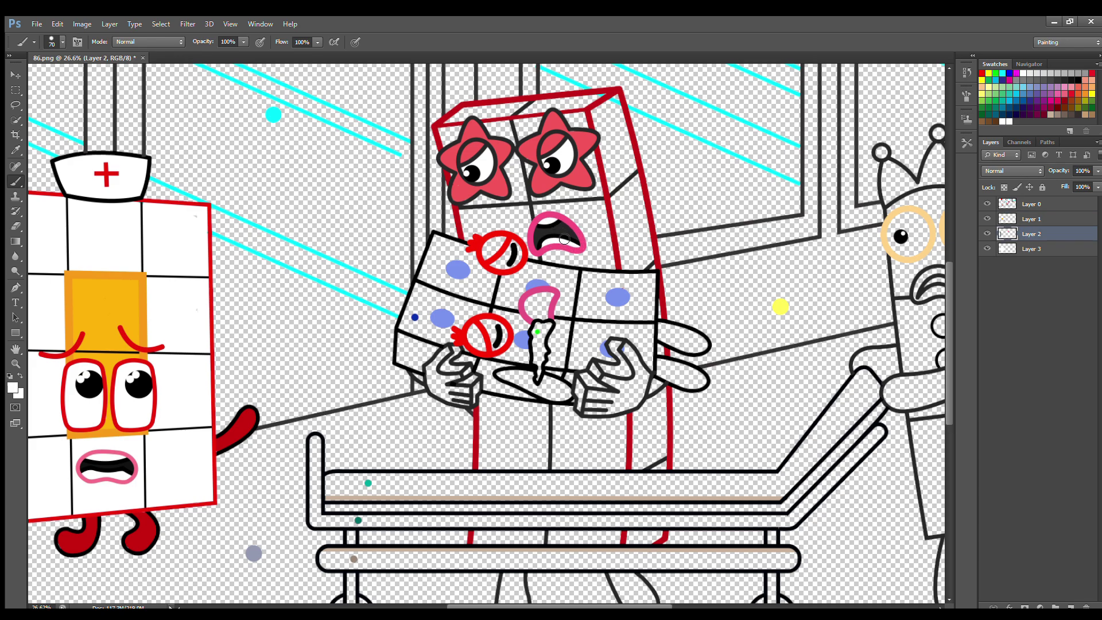
{"action": "left_click", "coordinate": [1033, 219]}
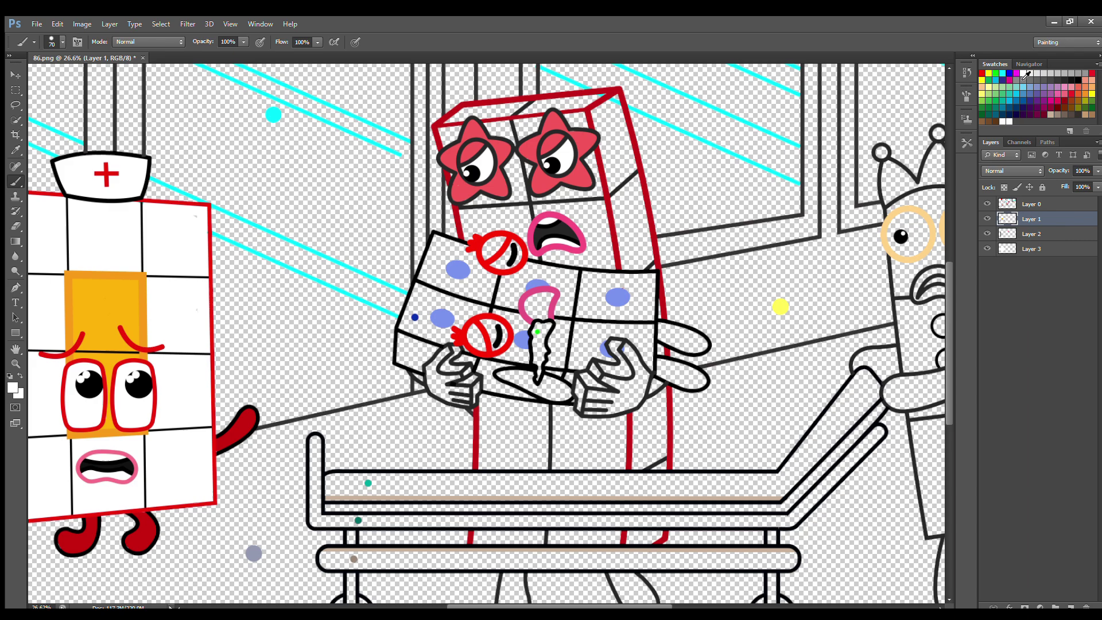
Whiten the carried spotted block's eyes on Layer 1 and paint both eyelids red on Layer 2
{"action": "left_click", "coordinate": [497, 332]}
{"action": "left_click", "coordinate": [1032, 234]}
{"action": "key", "text": "i"}
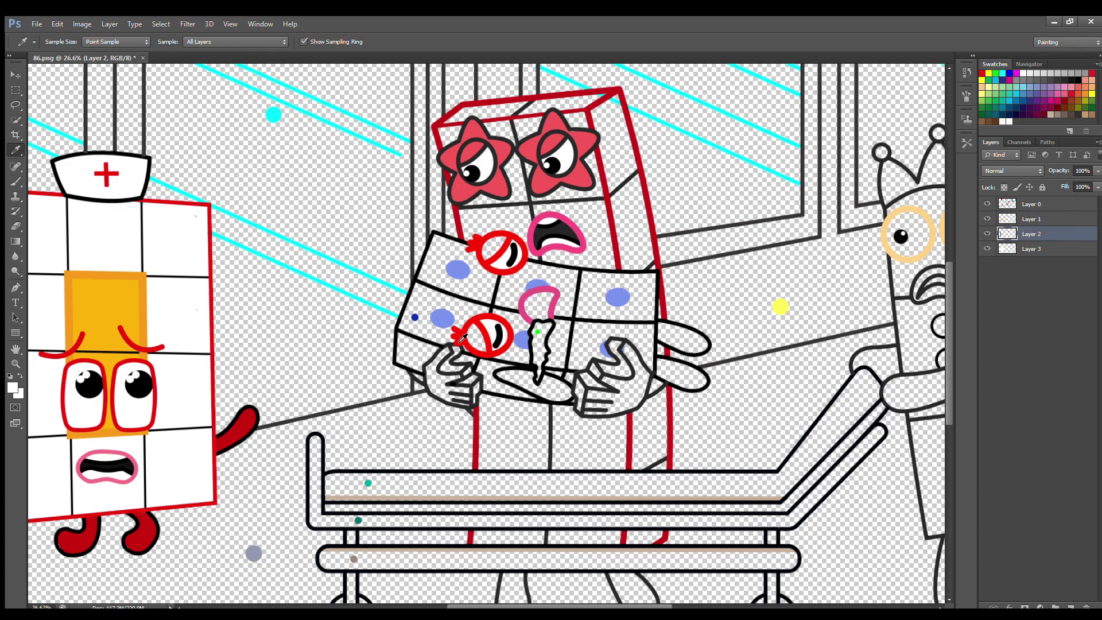
{"action": "left_click", "coordinate": [471, 322]}
{"action": "key", "text": "b"}
{"action": "left_click_drag", "start_coordinate": [474, 324], "coordinate": [482, 348]}
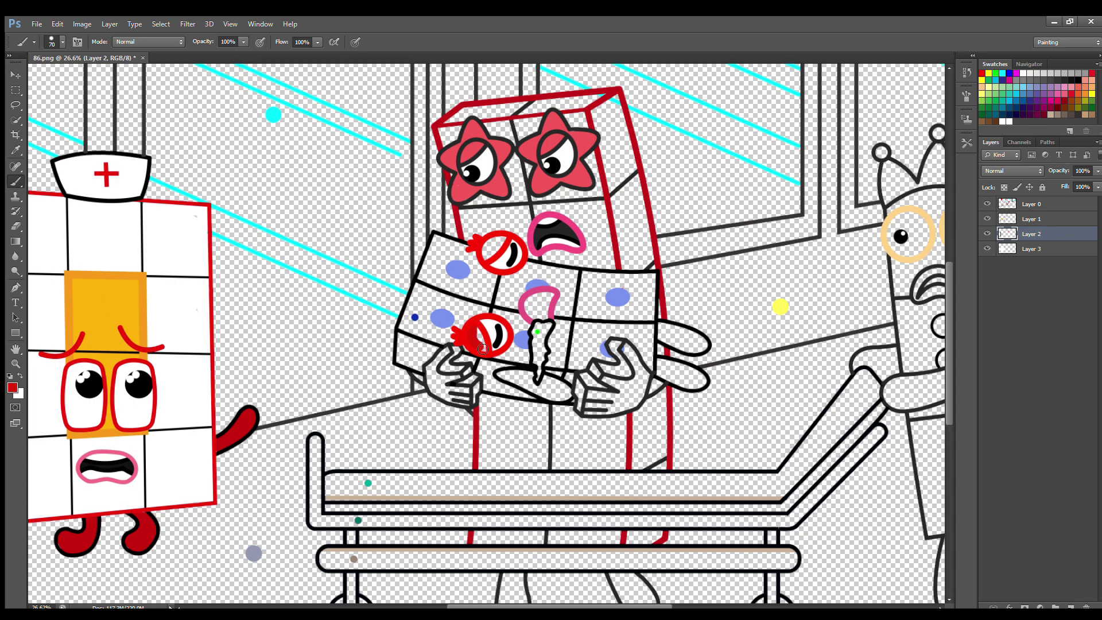
{"action": "left_click_drag", "start_coordinate": [510, 245], "coordinate": [503, 245]}
Fill the spotted block's mouth with dark red and the slime dripping from it with its sampled bright green on Layer 1
{"action": "left_click", "coordinate": [1031, 219]}
{"action": "key", "text": "i"}
{"action": "left_click", "coordinate": [554, 248]}
{"action": "key", "text": "b"}
{"action": "mouse_move", "coordinate": [550, 295]}
{"action": "left_mouse_down"}
{"action": "mouse_move", "coordinate": [536, 314]}
{"action": "mouse_move", "coordinate": [549, 299]}
{"action": "mouse_move", "coordinate": [535, 313]}
{"action": "mouse_move", "coordinate": [548, 311]}
{"action": "mouse_move", "coordinate": [540, 343]}
{"action": "left_mouse_up"}
{"action": "key", "text": "i"}
{"action": "left_click", "coordinate": [538, 331]}
{"action": "key", "text": "b"}
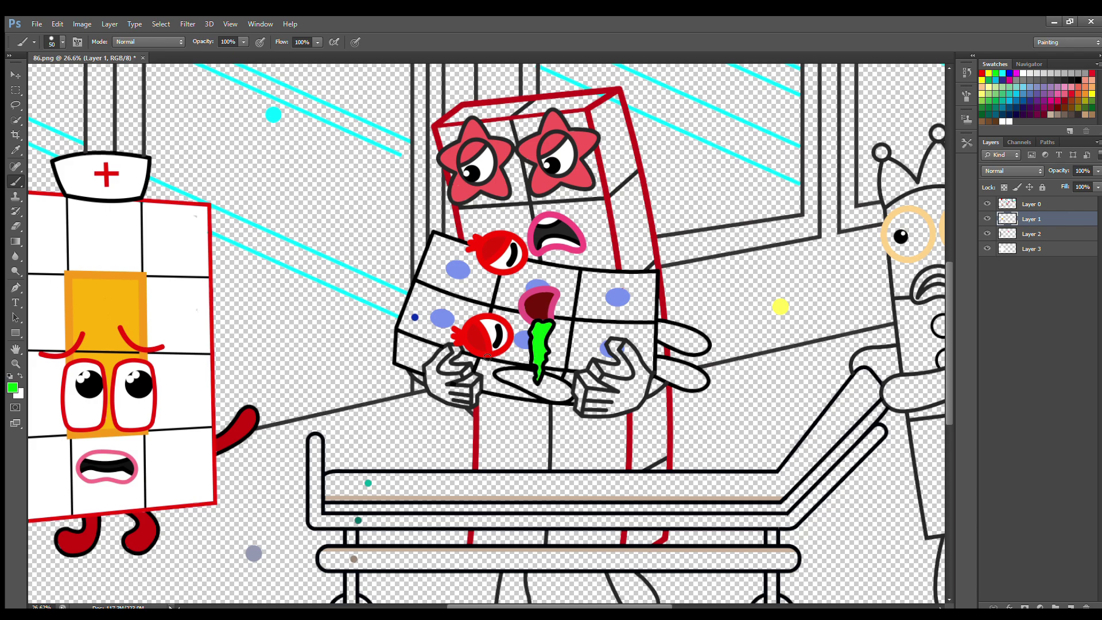
Paint the tall figure's two hands white on Layer 1
{"action": "left_click", "coordinate": [1022, 77]}
{"action": "mouse_move", "coordinate": [627, 349]}
{"action": "left_mouse_down"}
{"action": "mouse_move", "coordinate": [645, 377]}
{"action": "mouse_move", "coordinate": [640, 398]}
{"action": "mouse_move", "coordinate": [591, 413]}
{"action": "mouse_move", "coordinate": [592, 395]}
{"action": "mouse_move", "coordinate": [610, 400]}
{"action": "mouse_move", "coordinate": [610, 381]}
{"action": "mouse_move", "coordinate": [616, 403]}
{"action": "left_mouse_up"}
{"action": "mouse_move", "coordinate": [437, 364]}
{"action": "left_mouse_down"}
{"action": "mouse_move", "coordinate": [459, 396]}
{"action": "mouse_move", "coordinate": [447, 381]}
{"action": "left_mouse_up"}
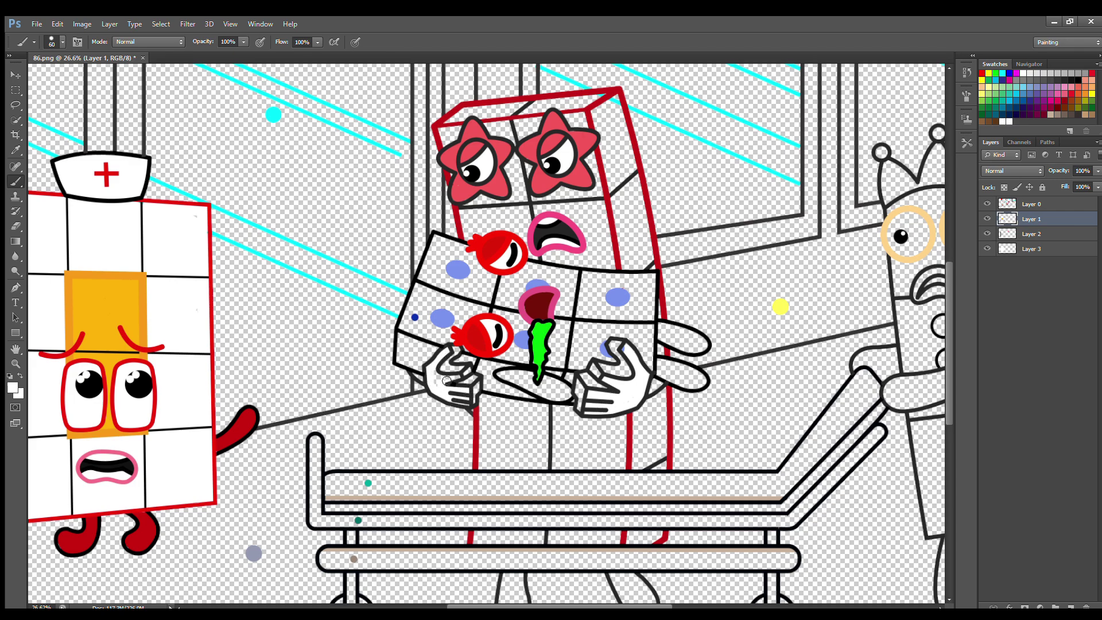
Paint the inner faces of both hands red on Layer 2 and add red patches to their white backs on Layer 1
{"action": "left_click", "coordinate": [981, 73]}
{"action": "key", "text": "alt+bracketleft"}
{"action": "left_click_drag", "start_coordinate": [460, 352], "coordinate": [446, 368]}
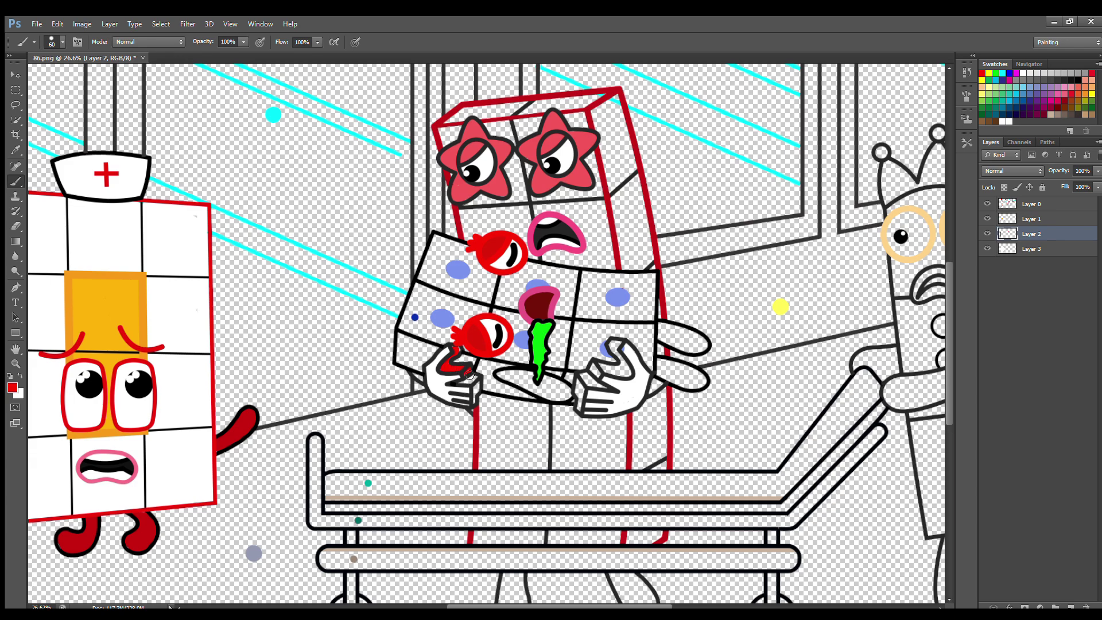
{"action": "mouse_move", "coordinate": [600, 357]}
{"action": "left_mouse_down"}
{"action": "mouse_move", "coordinate": [613, 349]}
{"action": "mouse_move", "coordinate": [621, 374]}
{"action": "mouse_move", "coordinate": [580, 380]}
{"action": "mouse_move", "coordinate": [581, 395]}
{"action": "left_mouse_up"}
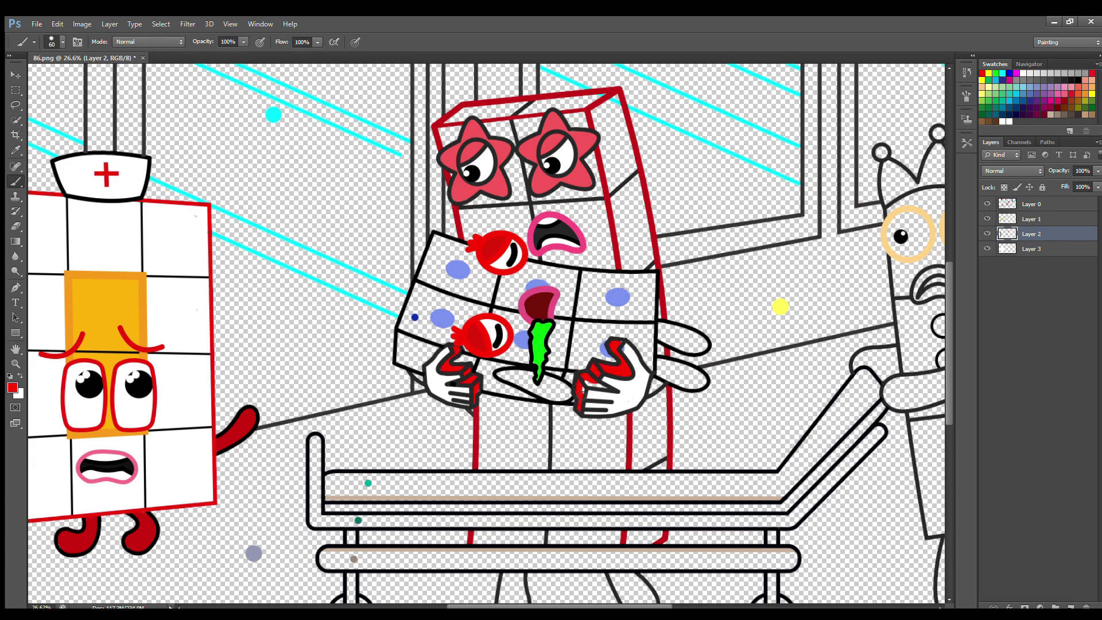
{"action": "key", "text": "alt+bracketright"}
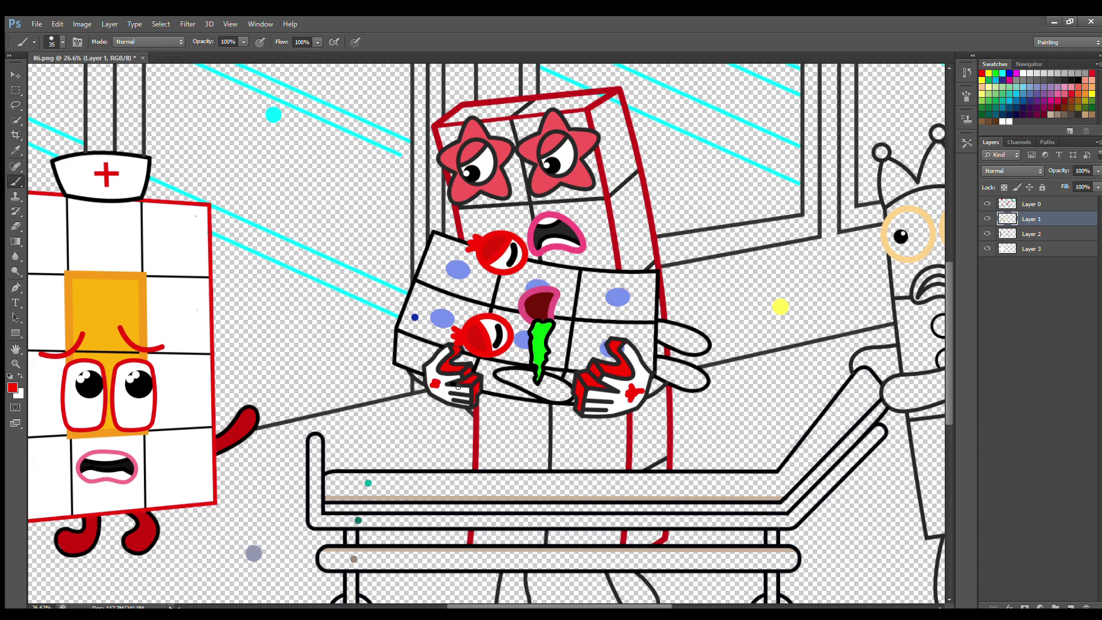
Fill the spotted block's arm on Layer 2 and its two legs on Layer 1 with dark purple
{"action": "left_click", "coordinate": [1043, 232]}
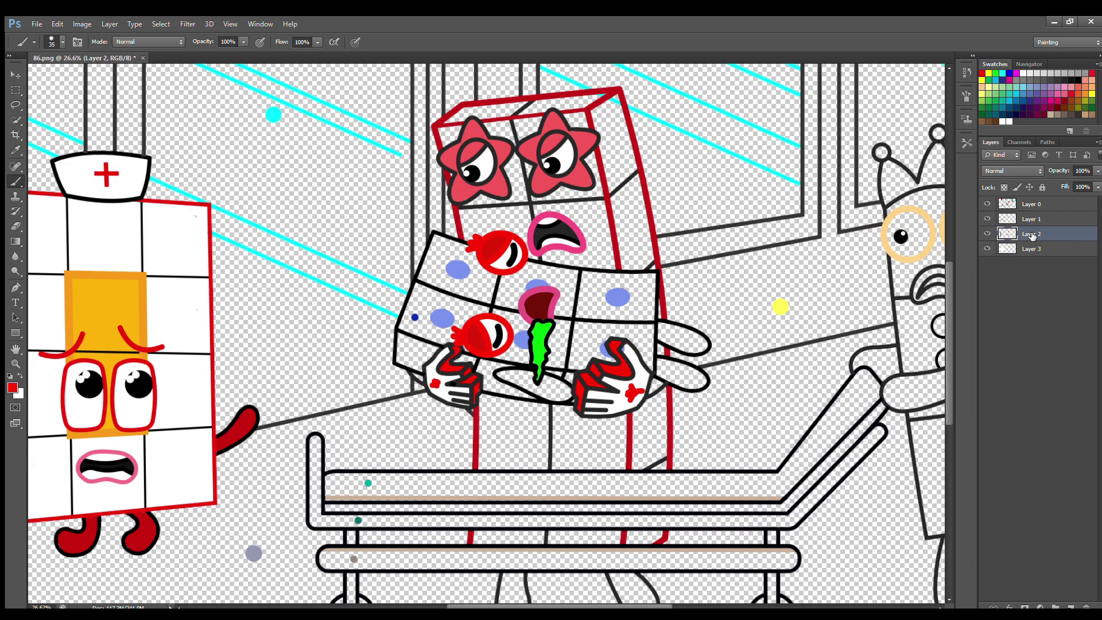
{"action": "left_click", "coordinate": [147, 268], "text": "alt"}
{"action": "key", "text": "bracketright"}
{"action": "left_click", "coordinate": [1066, 90]}
{"action": "key", "text": "i"}
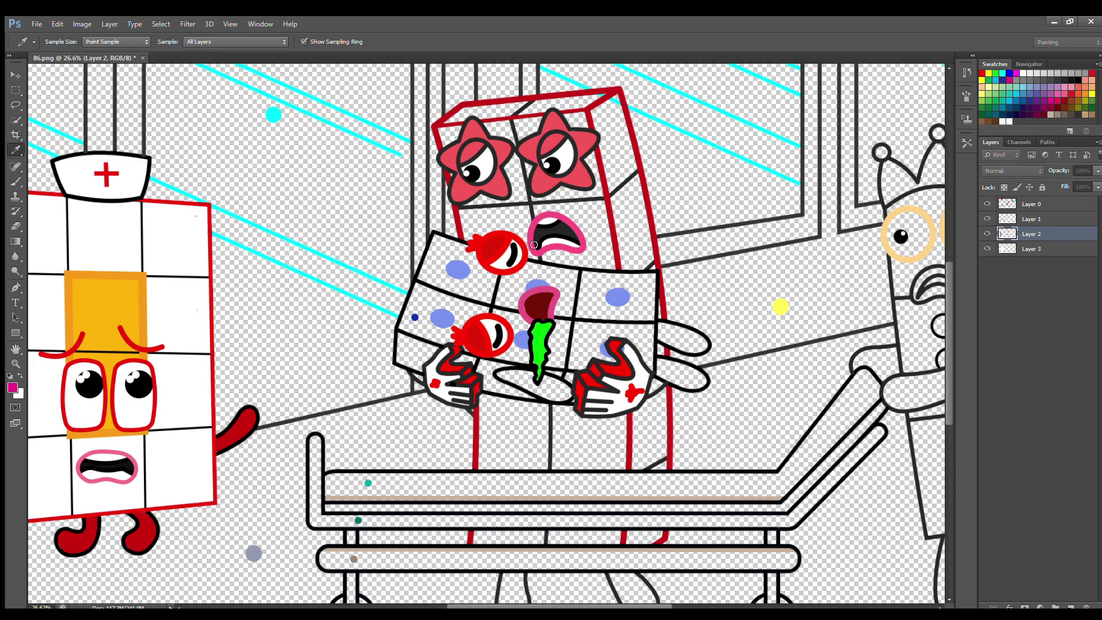
{"action": "left_click", "coordinate": [534, 245]}
{"action": "key", "text": "b"}
{"action": "mouse_move", "coordinate": [498, 373]}
{"action": "left_mouse_down"}
{"action": "mouse_move", "coordinate": [569, 393]}
{"action": "mouse_move", "coordinate": [531, 387]}
{"action": "mouse_move", "coordinate": [554, 390]}
{"action": "left_mouse_up"}
{"action": "key", "text": "alt+bracketright"}
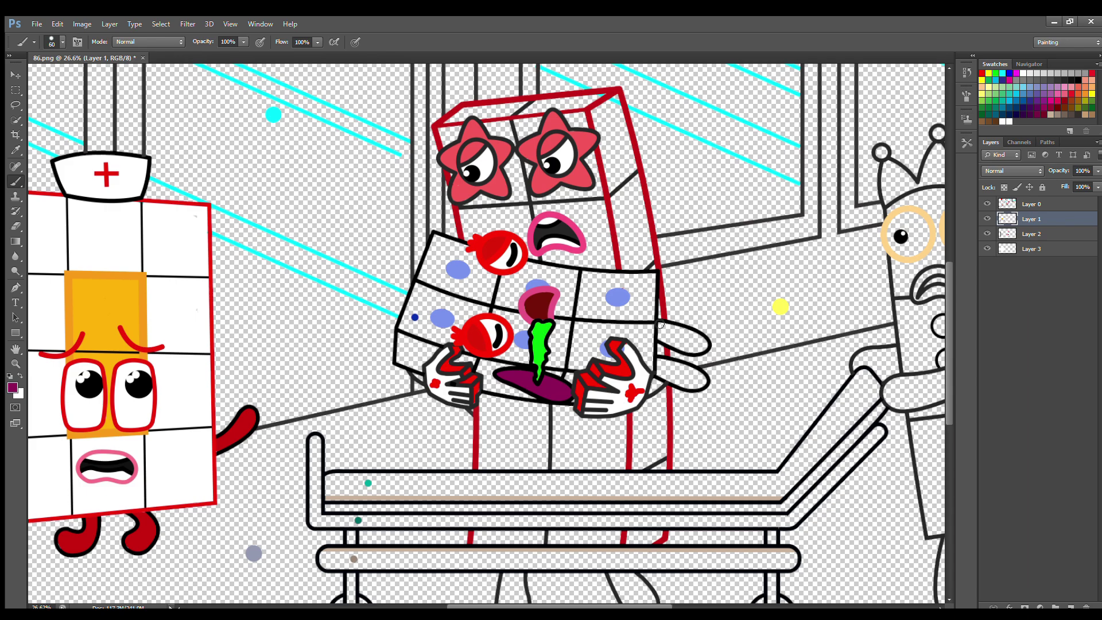
{"action": "mouse_move", "coordinate": [660, 325]}
{"action": "left_mouse_down"}
{"action": "mouse_move", "coordinate": [704, 345]}
{"action": "mouse_move", "coordinate": [662, 331]}
{"action": "mouse_move", "coordinate": [671, 354]}
{"action": "mouse_move", "coordinate": [660, 360]}
{"action": "mouse_move", "coordinate": [701, 382]}
{"action": "mouse_move", "coordinate": [661, 371]}
{"action": "mouse_move", "coordinate": [696, 376]}
{"action": "left_mouse_up"}
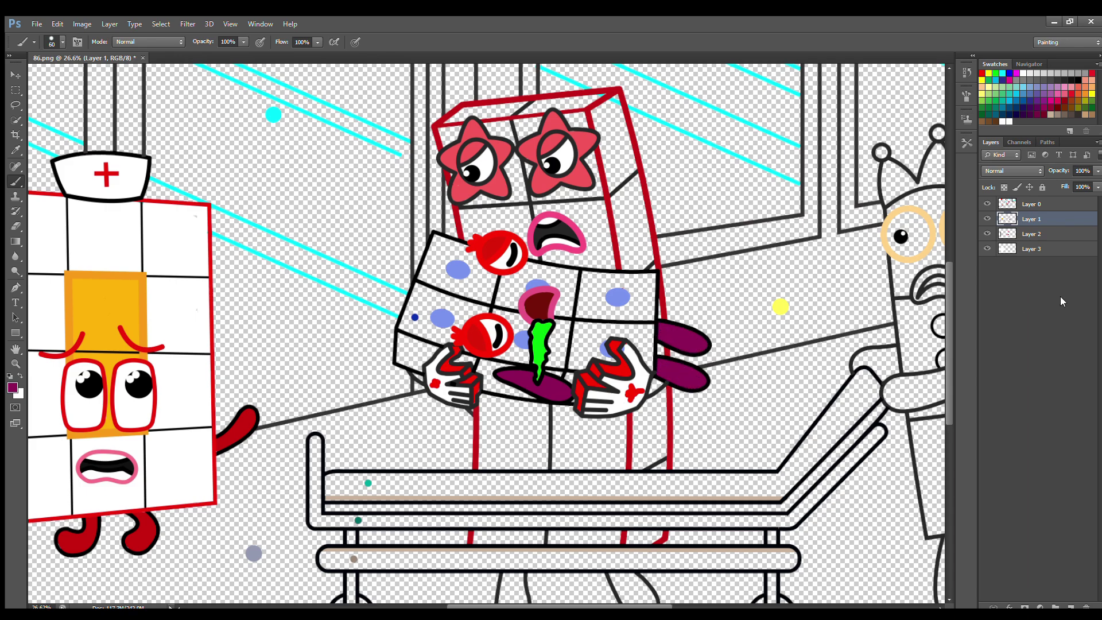
Fill the carried block's body around its light spots with the sampled dark blue on Layer 2
{"action": "left_click", "coordinate": [1031, 236]}
{"action": "left_click", "coordinate": [415, 317], "text": "alt"}
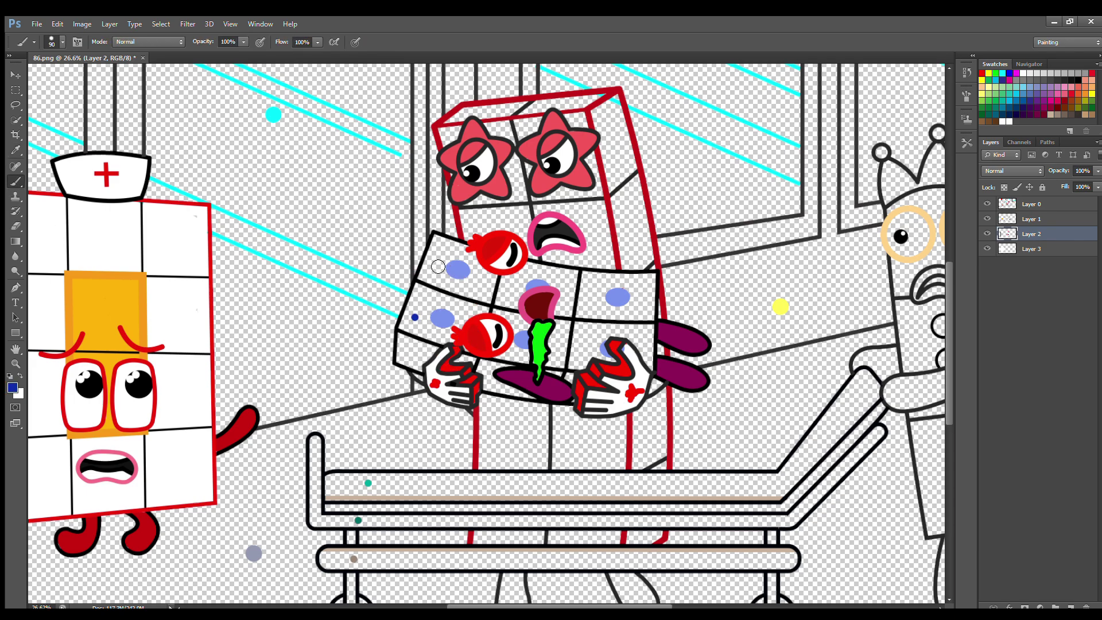
{"action": "mouse_move", "coordinate": [439, 250]}
{"action": "left_mouse_down"}
{"action": "mouse_move", "coordinate": [406, 361]}
{"action": "mouse_move", "coordinate": [423, 369]}
{"action": "mouse_move", "coordinate": [409, 341]}
{"action": "mouse_move", "coordinate": [427, 364]}
{"action": "mouse_move", "coordinate": [519, 362]}
{"action": "mouse_move", "coordinate": [492, 380]}
{"action": "mouse_move", "coordinate": [480, 375]}
{"action": "mouse_move", "coordinate": [533, 399]}
{"action": "mouse_move", "coordinate": [503, 390]}
{"action": "left_mouse_up"}
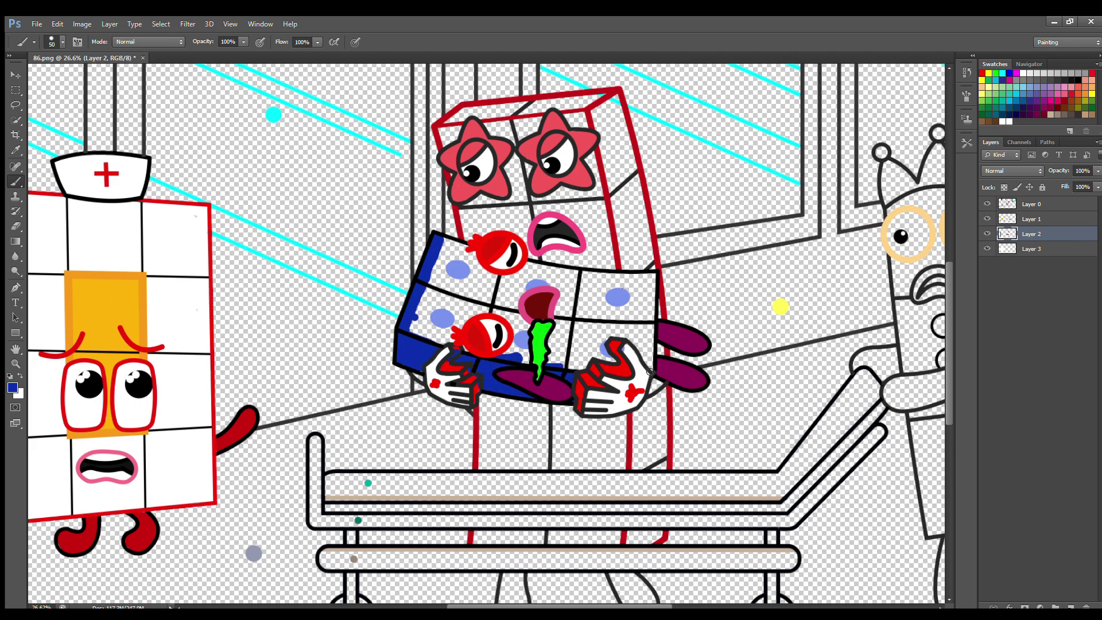
{"action": "mouse_move", "coordinate": [650, 364]}
{"action": "left_mouse_down"}
{"action": "mouse_move", "coordinate": [655, 275]}
{"action": "mouse_move", "coordinate": [446, 244]}
{"action": "mouse_move", "coordinate": [479, 284]}
{"action": "mouse_move", "coordinate": [427, 315]}
{"action": "mouse_move", "coordinate": [448, 342]}
{"action": "mouse_move", "coordinate": [463, 350]}
{"action": "mouse_move", "coordinate": [468, 282]}
{"action": "mouse_move", "coordinate": [465, 295]}
{"action": "mouse_move", "coordinate": [506, 279]}
{"action": "mouse_move", "coordinate": [585, 293]}
{"action": "mouse_move", "coordinate": [505, 313]}
{"action": "mouse_move", "coordinate": [519, 347]}
{"action": "mouse_move", "coordinate": [574, 304]}
{"action": "mouse_move", "coordinate": [554, 345]}
{"action": "mouse_move", "coordinate": [563, 364]}
{"action": "mouse_move", "coordinate": [638, 327]}
{"action": "mouse_move", "coordinate": [574, 335]}
{"action": "mouse_move", "coordinate": [586, 359]}
{"action": "left_mouse_up"}
{"action": "key", "text": "bracketright"}
{"action": "key", "text": "bracketright"}
Brush a soft green tint over the blue block's corner squares beside its eyes, using a larger brush
{"action": "left_click", "coordinate": [495, 257], "text": "alt"}
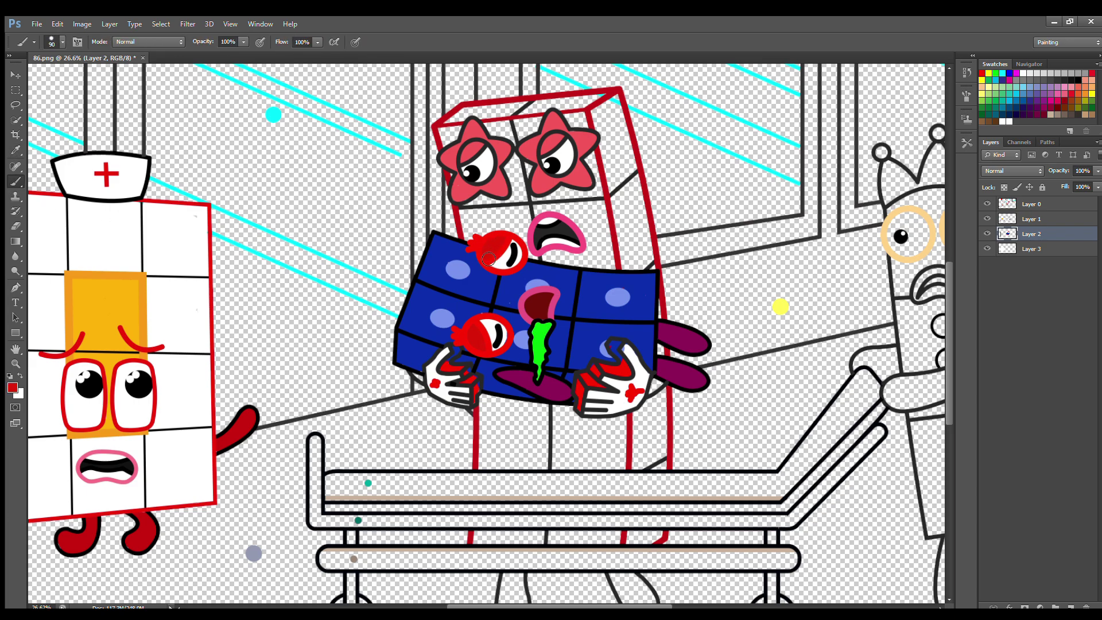
{"action": "key", "text": "i"}
{"action": "left_click", "coordinate": [537, 340]}
{"action": "left_click", "coordinate": [14, 182]}
{"action": "key", "text": "ctrl+z"}
{"action": "left_click", "coordinate": [442, 253], "text": "alt"}
{"action": "key", "text": "bracketright"}
{"action": "key", "text": "bracketright"}
{"action": "key", "text": "bracketright"}
{"action": "mouse_move", "coordinate": [444, 249]}
{"action": "left_mouse_down"}
{"action": "mouse_move", "coordinate": [414, 329]}
{"action": "mouse_move", "coordinate": [442, 297]}
{"action": "mouse_move", "coordinate": [454, 256]}
{"action": "mouse_move", "coordinate": [429, 330]}
{"action": "mouse_move", "coordinate": [450, 304]}
{"action": "mouse_move", "coordinate": [460, 314]}
{"action": "mouse_move", "coordinate": [474, 279]}
{"action": "left_mouse_up"}
Cover the dark blue sample dot at the block's edge with green on Layer 0 and select Layer 3
{"action": "key", "text": "bracketright"}
{"action": "key", "text": "bracketright"}
{"action": "key", "text": "bracketright"}
{"action": "key", "text": "alt+bracketright"}
{"action": "key", "text": "alt+bracketright"}
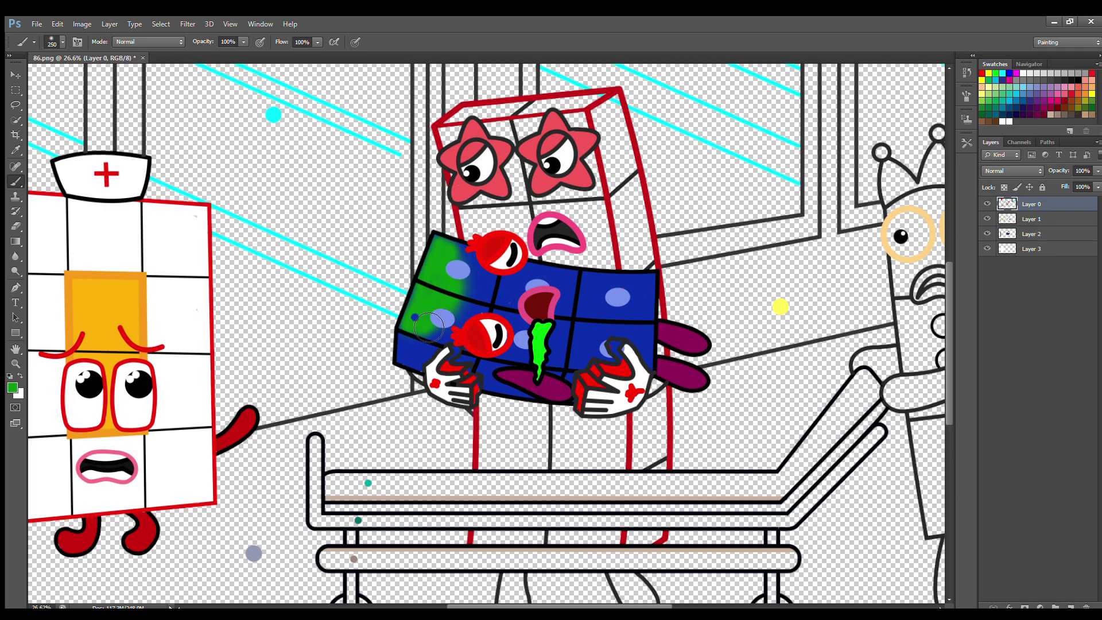
{"action": "key", "text": "bracketleft"}
{"action": "key", "text": "bracketleft"}
{"action": "left_click_drag", "start_coordinate": [429, 328], "coordinate": [424, 322]}
{"action": "left_click", "coordinate": [1031, 250]}
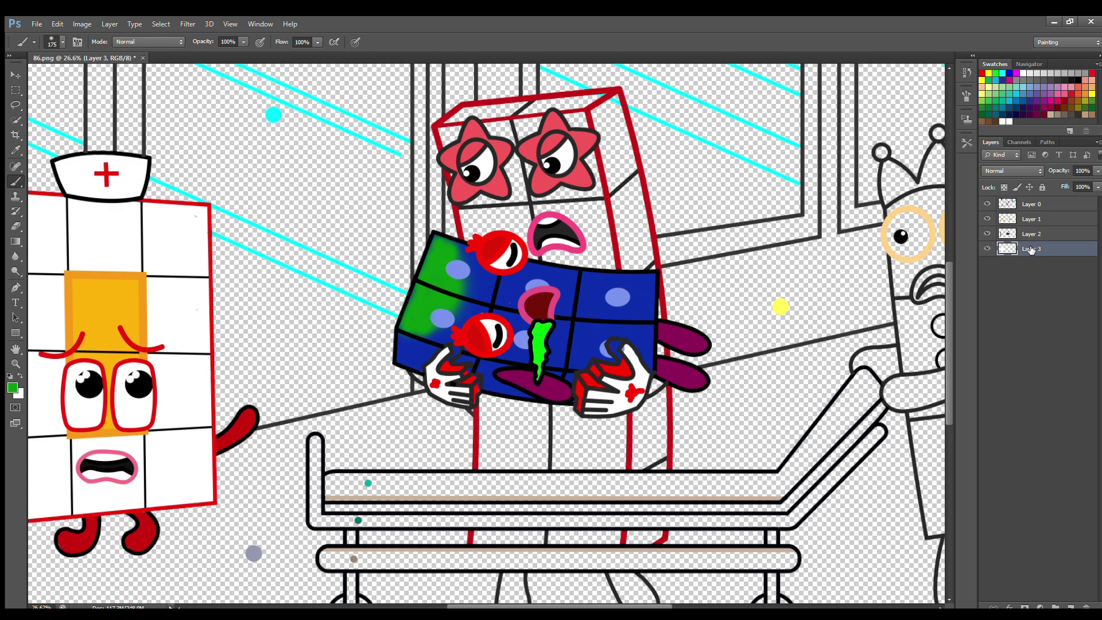
Fill the front face of the tall star-eyed block with white on Layer 3, using a smaller brush
{"action": "left_click", "coordinate": [1024, 72]}
{"action": "key", "text": "bracketleft"}
{"action": "key", "text": "bracketleft"}
{"action": "mouse_move", "coordinate": [468, 210]}
{"action": "left_mouse_down"}
{"action": "mouse_move", "coordinate": [485, 244]}
{"action": "mouse_move", "coordinate": [606, 241]}
{"action": "mouse_move", "coordinate": [592, 141]}
{"action": "mouse_move", "coordinate": [525, 123]}
{"action": "mouse_move", "coordinate": [516, 165]}
{"action": "mouse_move", "coordinate": [527, 251]}
{"action": "mouse_move", "coordinate": [586, 190]}
{"action": "mouse_move", "coordinate": [508, 226]}
{"action": "mouse_move", "coordinate": [566, 227]}
{"action": "left_mouse_up"}
{"action": "mouse_move", "coordinate": [491, 410]}
{"action": "left_mouse_down"}
{"action": "mouse_move", "coordinate": [492, 466]}
{"action": "mouse_move", "coordinate": [615, 468]}
{"action": "mouse_move", "coordinate": [623, 437]}
{"action": "mouse_move", "coordinate": [548, 417]}
{"action": "mouse_move", "coordinate": [618, 438]}
{"action": "mouse_move", "coordinate": [511, 444]}
{"action": "left_mouse_up"}
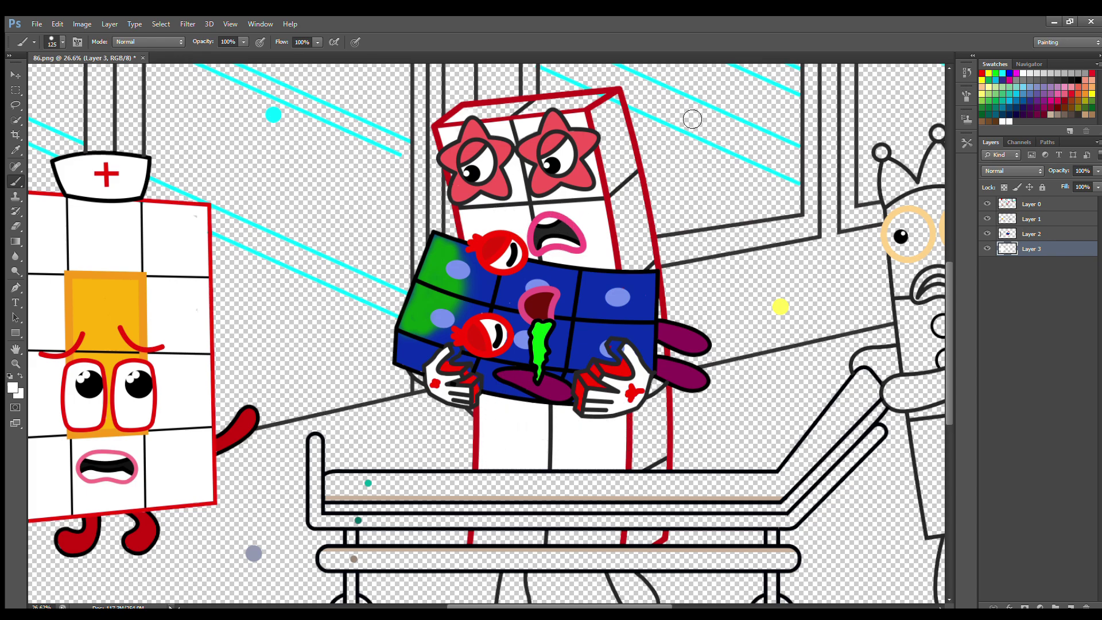
Sample the star-eyed block's red and fill its narrow top face with it on Layer 3
{"action": "key", "text": "i"}
{"action": "left_click", "coordinate": [462, 107]}
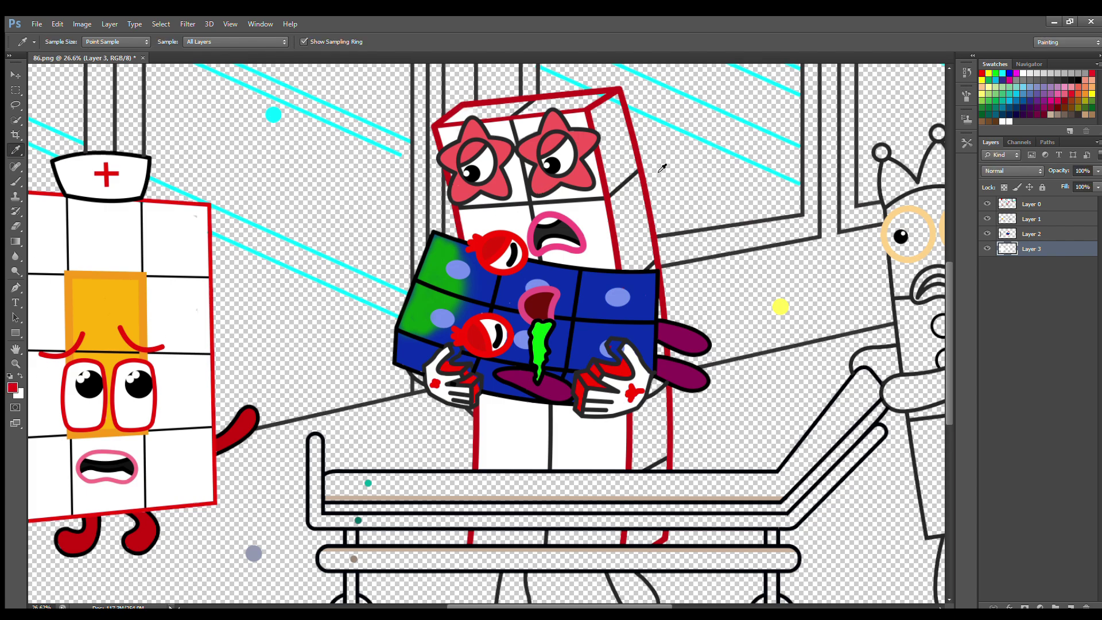
{"action": "key", "text": "b"}
{"action": "key", "text": "bracketleft"}
{"action": "mouse_move", "coordinate": [460, 120]}
{"action": "left_mouse_down"}
{"action": "mouse_move", "coordinate": [604, 96]}
{"action": "mouse_move", "coordinate": [577, 107]}
{"action": "left_mouse_up"}
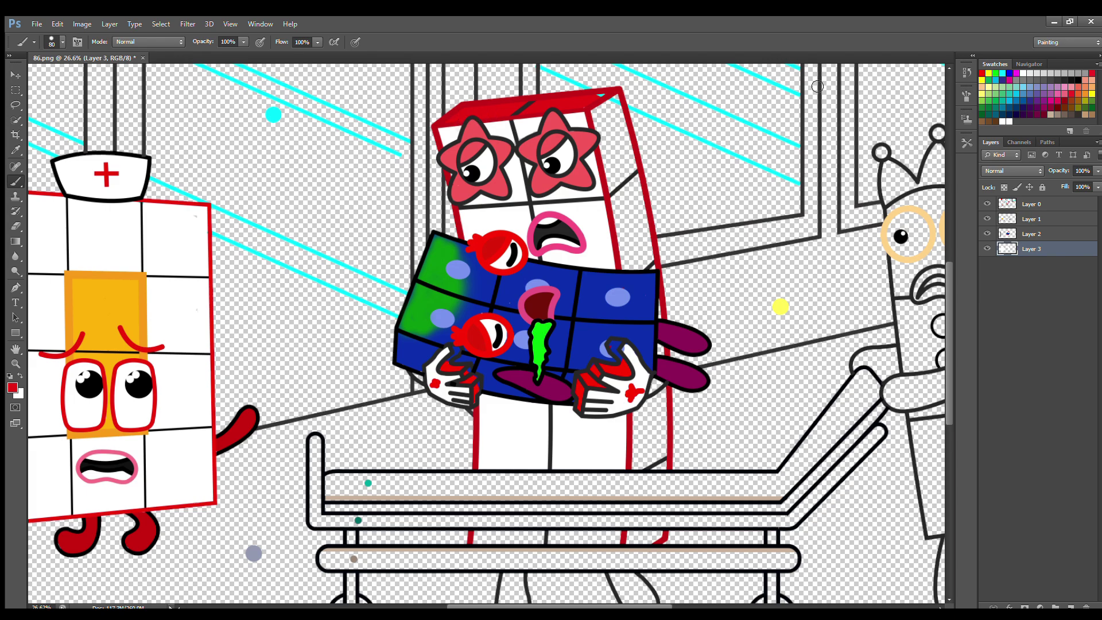
Fill the upper part of the star-eyed block's side face with red on Layer 3, using a brush size of 70
{"action": "left_click", "coordinate": [1033, 221]}
{"action": "key", "text": "alt+bracketright"}
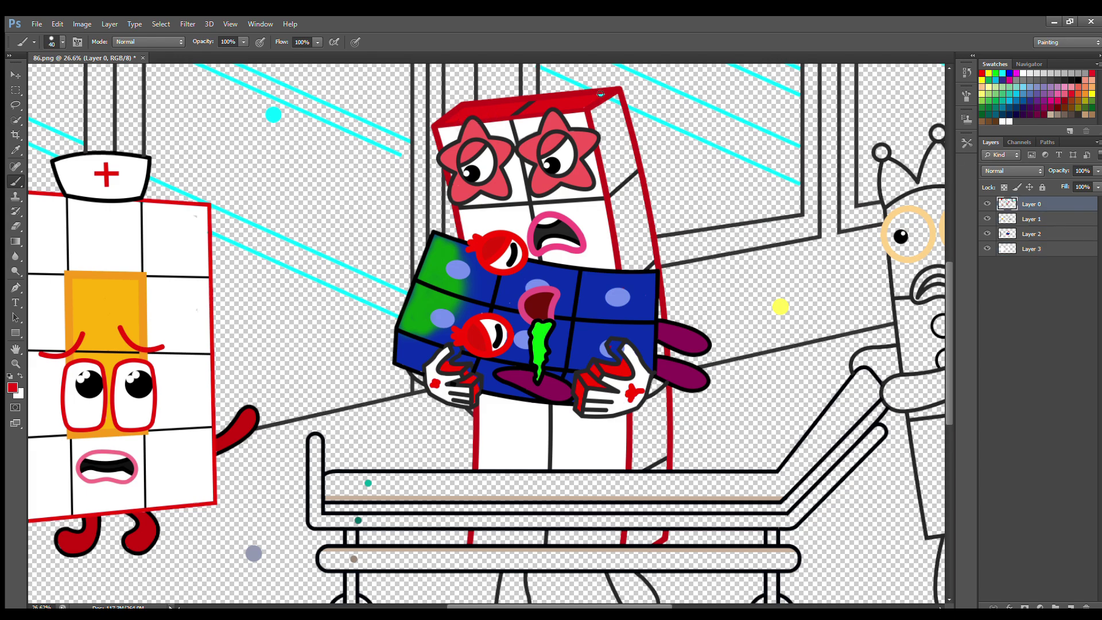
{"action": "left_click", "coordinate": [1032, 249]}
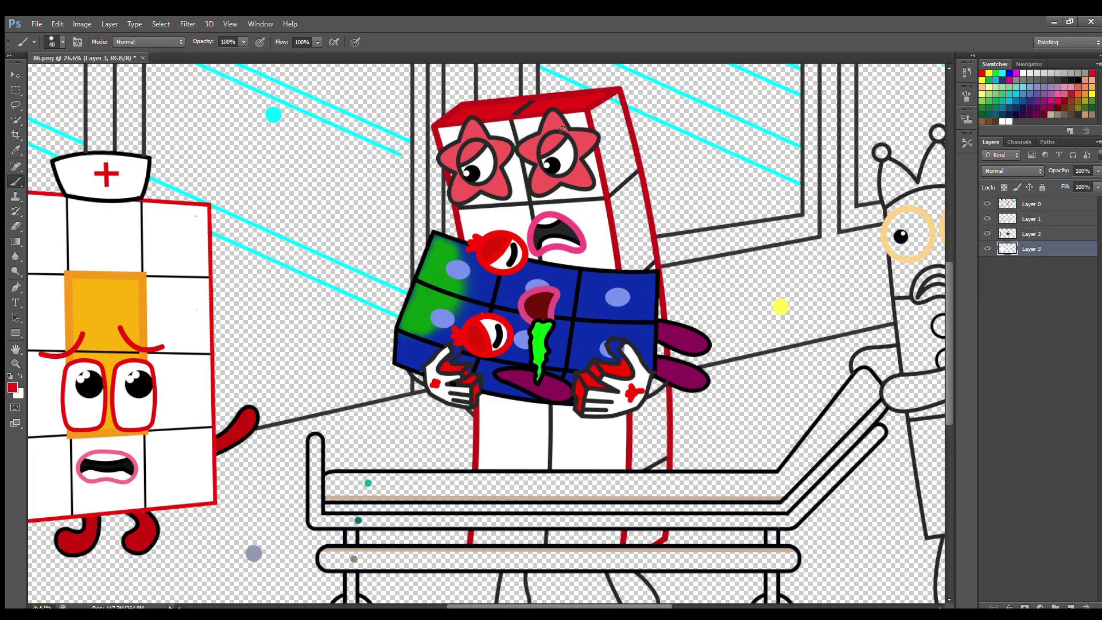
{"action": "key", "text": "bracketright"}
{"action": "key", "text": "bracketright"}
{"action": "key", "text": "bracketright"}
{"action": "key", "text": "bracketright"}
{"action": "key", "text": "bracketright"}
{"action": "key", "text": "bracketright"}
{"action": "mouse_move", "coordinate": [597, 112]}
{"action": "left_mouse_down"}
{"action": "mouse_move", "coordinate": [643, 253]}
{"action": "mouse_move", "coordinate": [618, 106]}
{"action": "mouse_move", "coordinate": [634, 253]}
{"action": "left_mouse_up"}
Cover the cyan mark at the side face's upper corner on Layer 0 and fill the lower side face with red on Layer 3
{"action": "key", "text": "alt+period"}
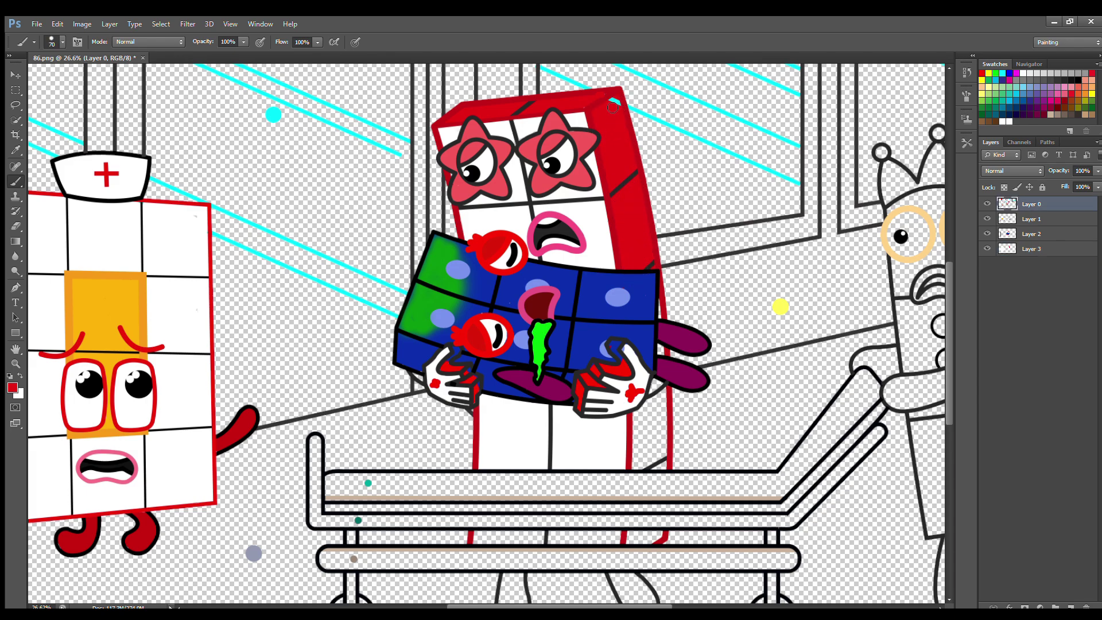
{"action": "key", "text": "alt+comma"}
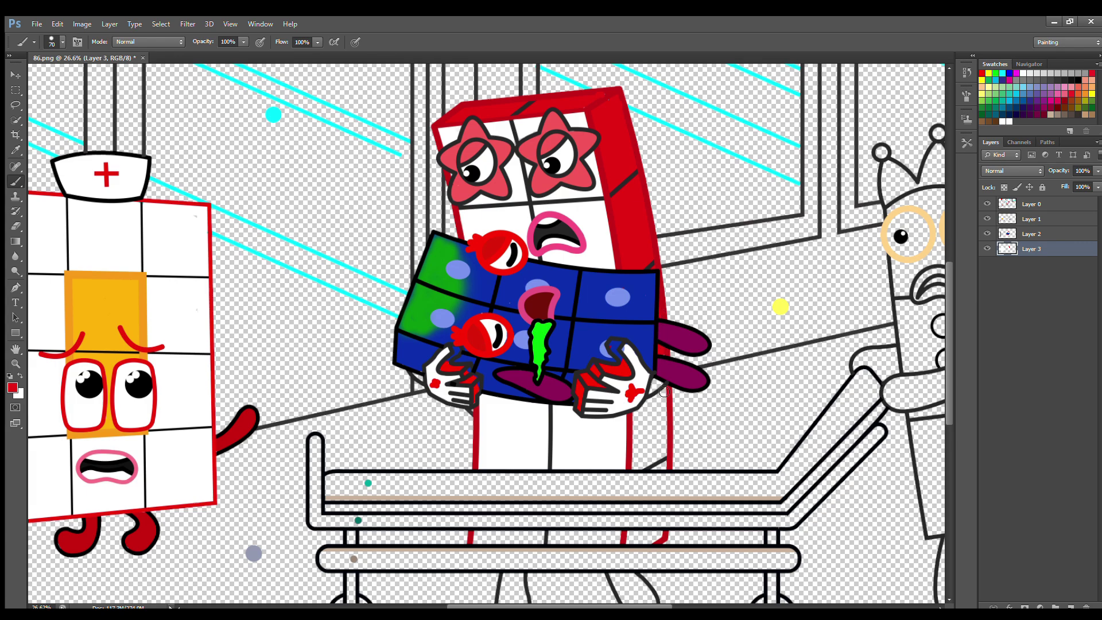
{"action": "mouse_move", "coordinate": [664, 392]}
{"action": "left_mouse_down"}
{"action": "mouse_move", "coordinate": [634, 439]}
{"action": "mouse_move", "coordinate": [666, 468]}
{"action": "mouse_move", "coordinate": [664, 410]}
{"action": "mouse_move", "coordinate": [645, 464]}
{"action": "left_mouse_up"}
Fill the star-eyed block's base visible between the bed rails, with white on the front and red on the side
{"action": "key", "text": "i"}
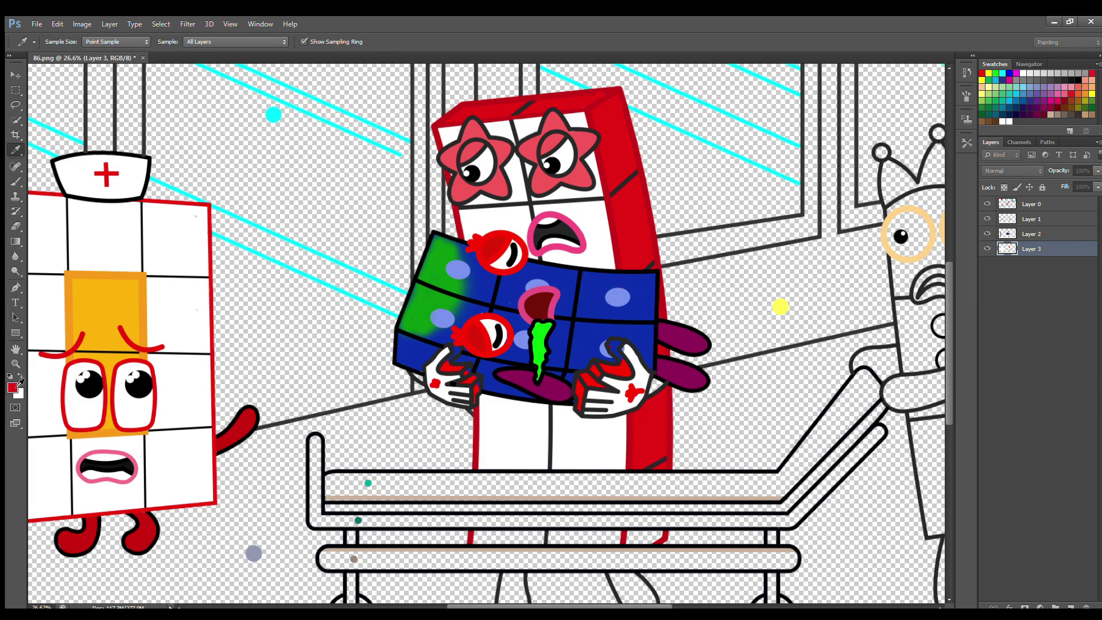
{"action": "key", "text": "b"}
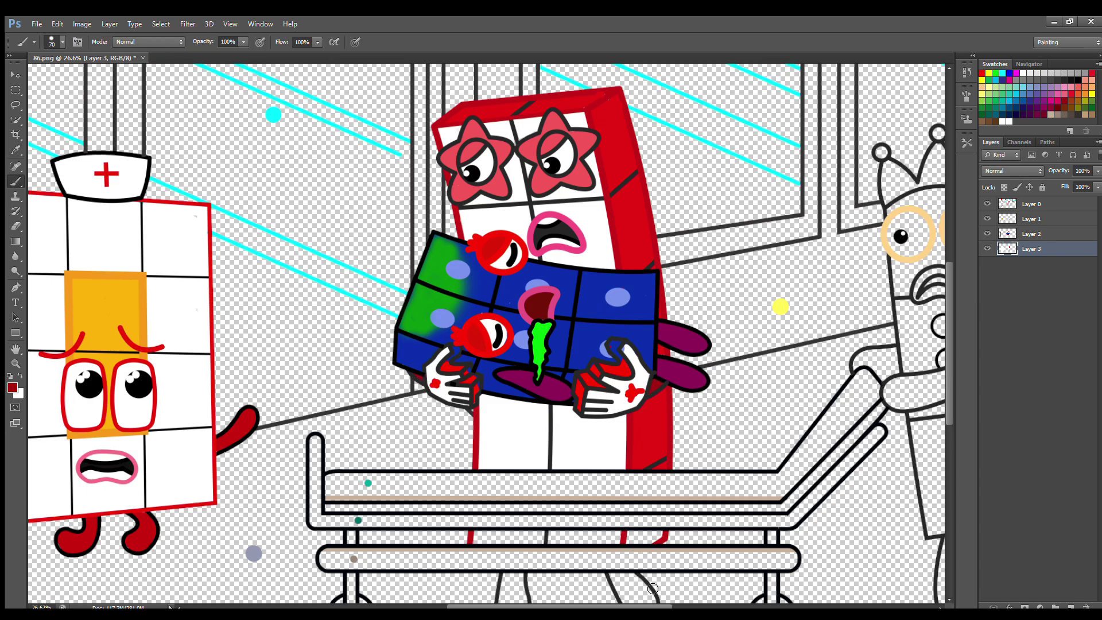
{"action": "left_click_drag", "start_coordinate": [652, 607], "coordinate": [659, 607]}
{"action": "left_click_drag", "start_coordinate": [946, 329], "coordinate": [947, 347]}
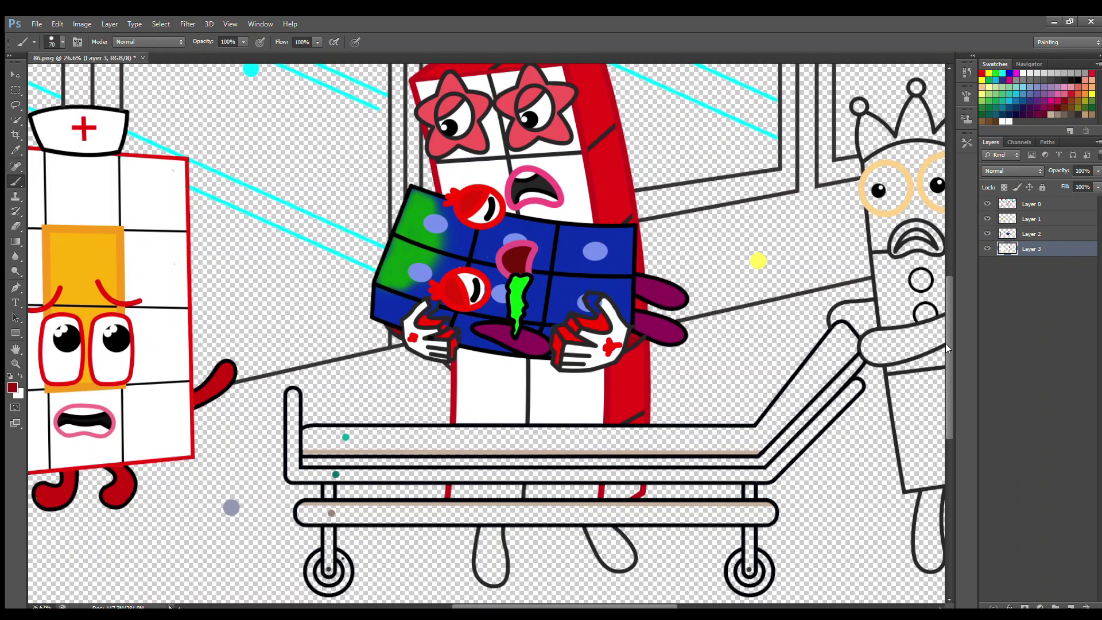
{"action": "left_click", "coordinate": [1033, 220]}
{"action": "mouse_move", "coordinate": [462, 495]}
{"action": "left_mouse_down"}
{"action": "mouse_move", "coordinate": [597, 489]}
{"action": "mouse_move", "coordinate": [457, 497]}
{"action": "left_mouse_up"}
{"action": "key", "text": "alt+bracketleft"}
{"action": "left_click", "coordinate": [631, 492], "text": "alt"}
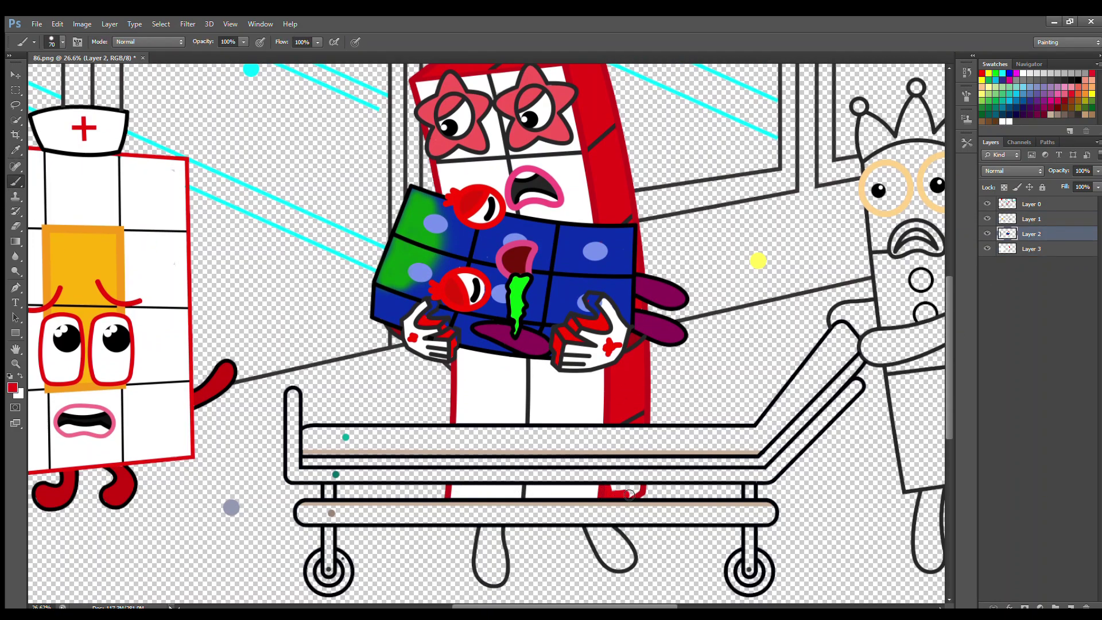
{"action": "left_click", "coordinate": [1034, 248]}
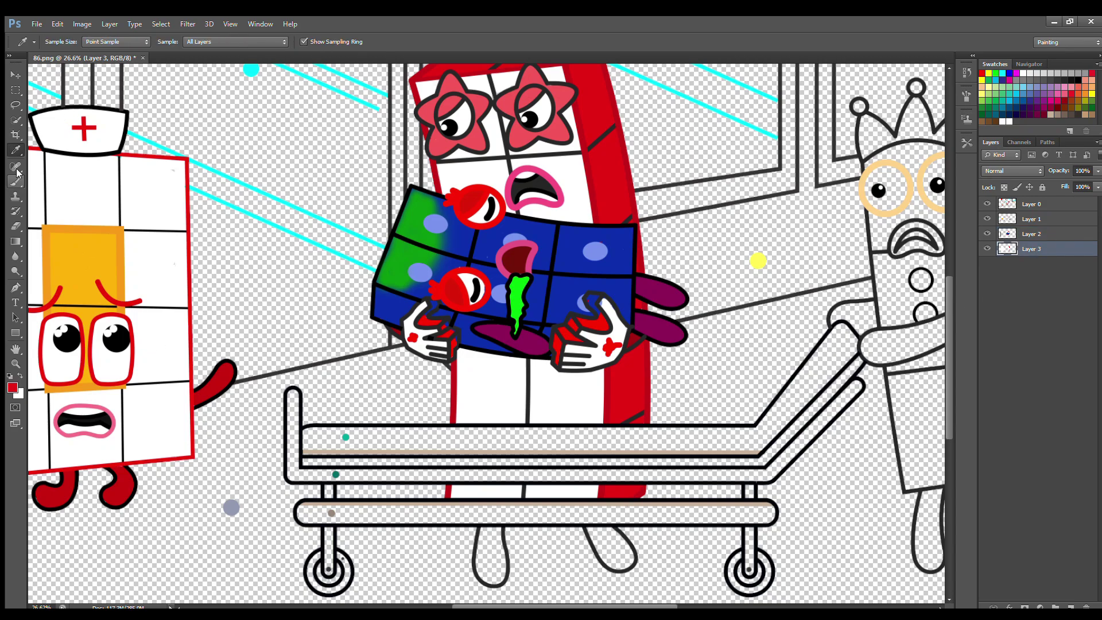
Fill the hospital bed's mattress with the sampled teal and its outer frame with the sampled dark green on Layer 3
{"action": "mouse_move", "coordinate": [305, 432]}
{"action": "left_mouse_down"}
{"action": "mouse_move", "coordinate": [352, 451]}
{"action": "mouse_move", "coordinate": [330, 443]}
{"action": "mouse_move", "coordinate": [353, 432]}
{"action": "mouse_move", "coordinate": [752, 431]}
{"action": "mouse_move", "coordinate": [844, 331]}
{"action": "mouse_move", "coordinate": [856, 343]}
{"action": "mouse_move", "coordinate": [844, 365]}
{"action": "mouse_move", "coordinate": [761, 451]}
{"action": "mouse_move", "coordinate": [794, 413]}
{"action": "mouse_move", "coordinate": [786, 403]}
{"action": "mouse_move", "coordinate": [851, 355]}
{"action": "mouse_move", "coordinate": [760, 443]}
{"action": "mouse_move", "coordinate": [352, 443]}
{"action": "mouse_move", "coordinate": [761, 448]}
{"action": "left_mouse_up"}
{"action": "key", "text": "bracketright"}
{"action": "left_click", "coordinate": [346, 438], "text": "alt"}
{"action": "key", "text": "bracketright"}
{"action": "key", "text": "bracketright"}
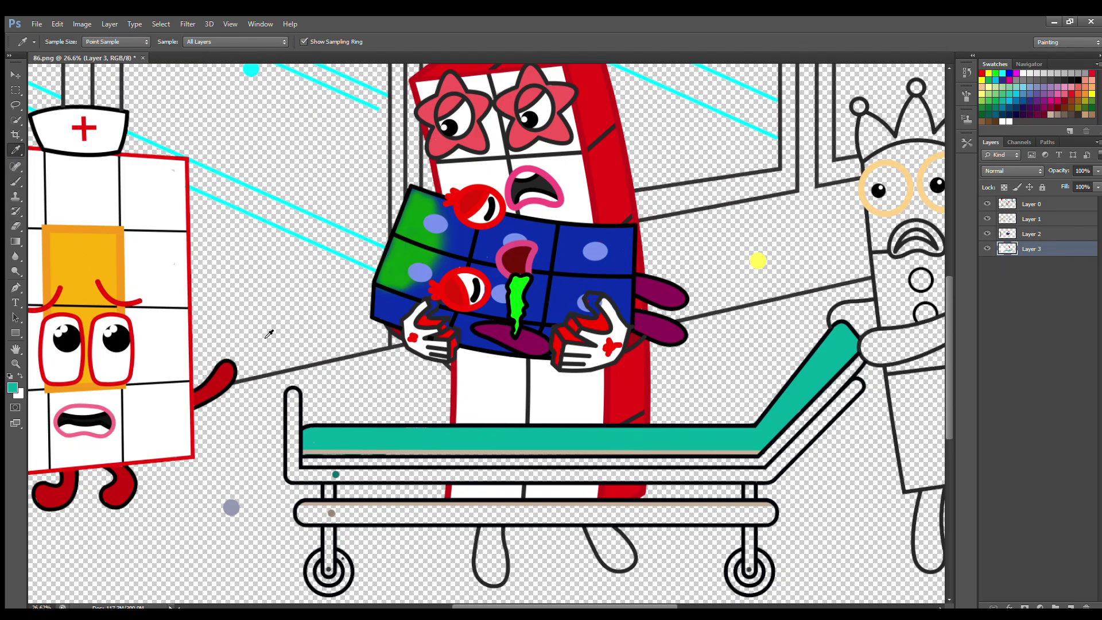
{"action": "left_click", "coordinate": [336, 474], "text": "alt"}
{"action": "mouse_move", "coordinate": [292, 397]}
{"action": "left_mouse_down"}
{"action": "mouse_move", "coordinate": [296, 479]}
{"action": "mouse_move", "coordinate": [771, 478]}
{"action": "mouse_move", "coordinate": [858, 389]}
{"action": "left_mouse_up"}
Add Layer 4 beneath Layer 3 and fill the strip between the mattress and the bed frame with blue
{"action": "left_click", "coordinate": [1071, 606]}
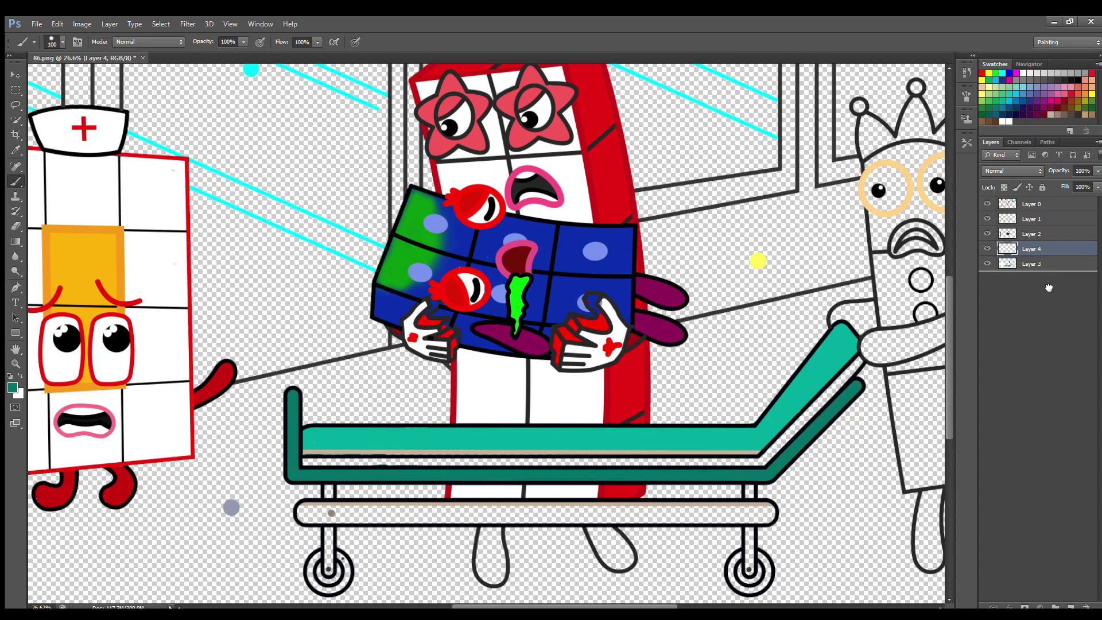
{"action": "left_click", "coordinate": [1010, 73]}
{"action": "key", "text": "i"}
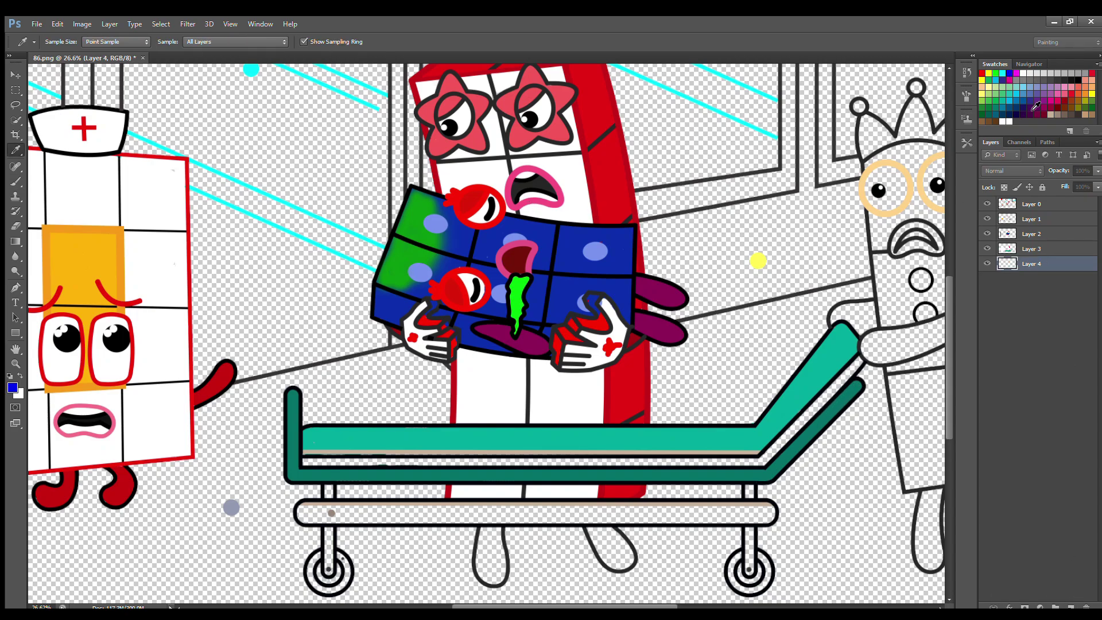
{"action": "left_click", "coordinate": [528, 211]}
{"action": "key", "text": "b"}
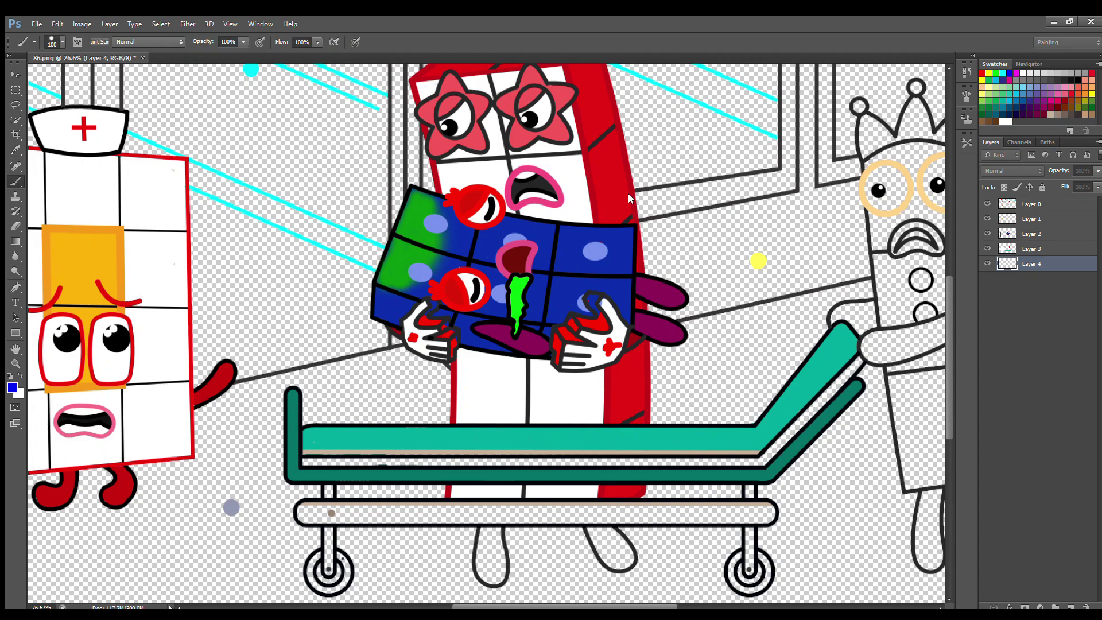
{"action": "mouse_move", "coordinate": [300, 460]}
{"action": "left_mouse_down"}
{"action": "mouse_move", "coordinate": [769, 456]}
{"action": "mouse_move", "coordinate": [861, 360]}
{"action": "left_mouse_up"}
Fill the bed's lower horizontal bar with the sampled grey-brown on Layer 1
{"action": "left_click", "coordinate": [342, 520], "text": "ctrl"}
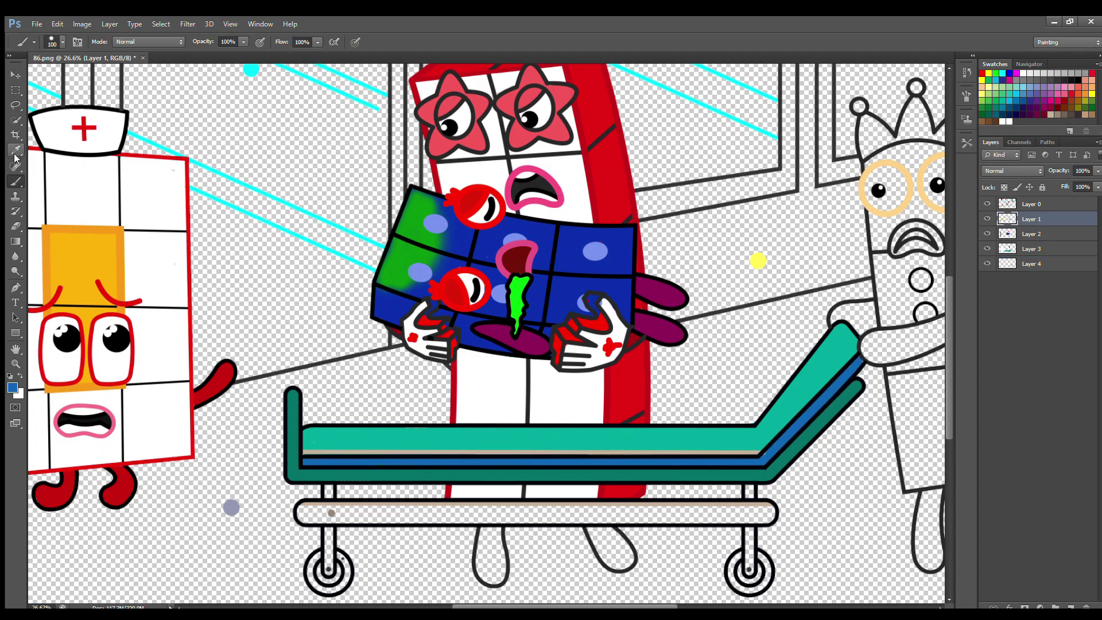
{"action": "key", "text": "i"}
{"action": "left_click", "coordinate": [331, 513]}
{"action": "left_click_drag", "start_coordinate": [468, 604], "coordinate": [504, 605]}
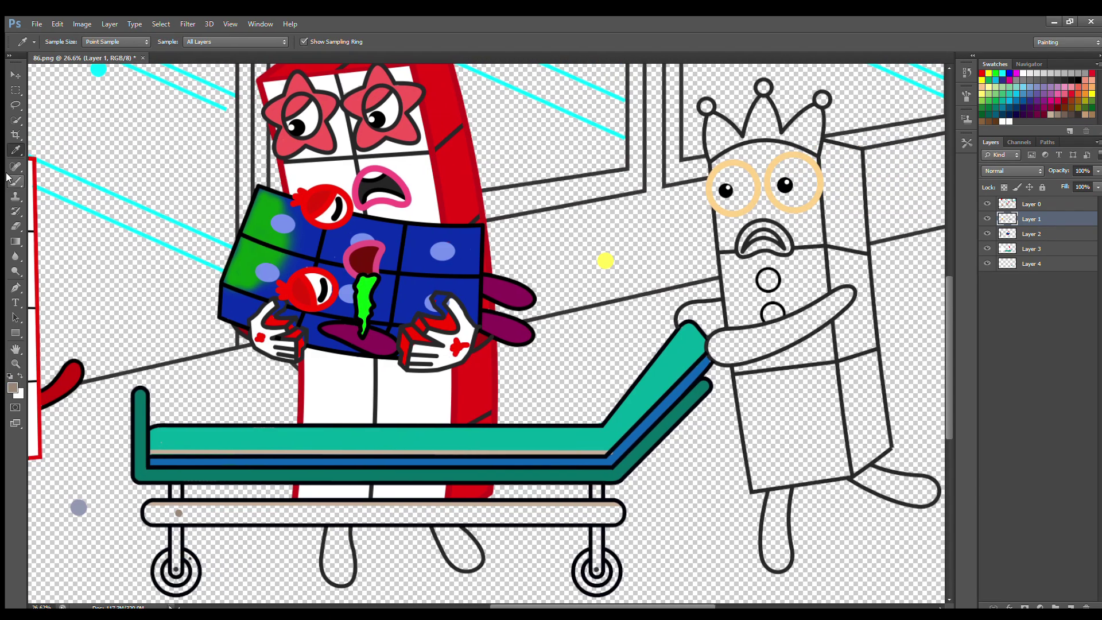
{"action": "key", "text": "b"}
{"action": "mouse_move", "coordinate": [151, 514]}
{"action": "left_mouse_down"}
{"action": "mouse_move", "coordinate": [380, 516]}
{"action": "mouse_move", "coordinate": [429, 499]}
{"action": "mouse_move", "coordinate": [460, 513]}
{"action": "mouse_move", "coordinate": [616, 513]}
{"action": "mouse_move", "coordinate": [177, 517]}
{"action": "left_mouse_up"}
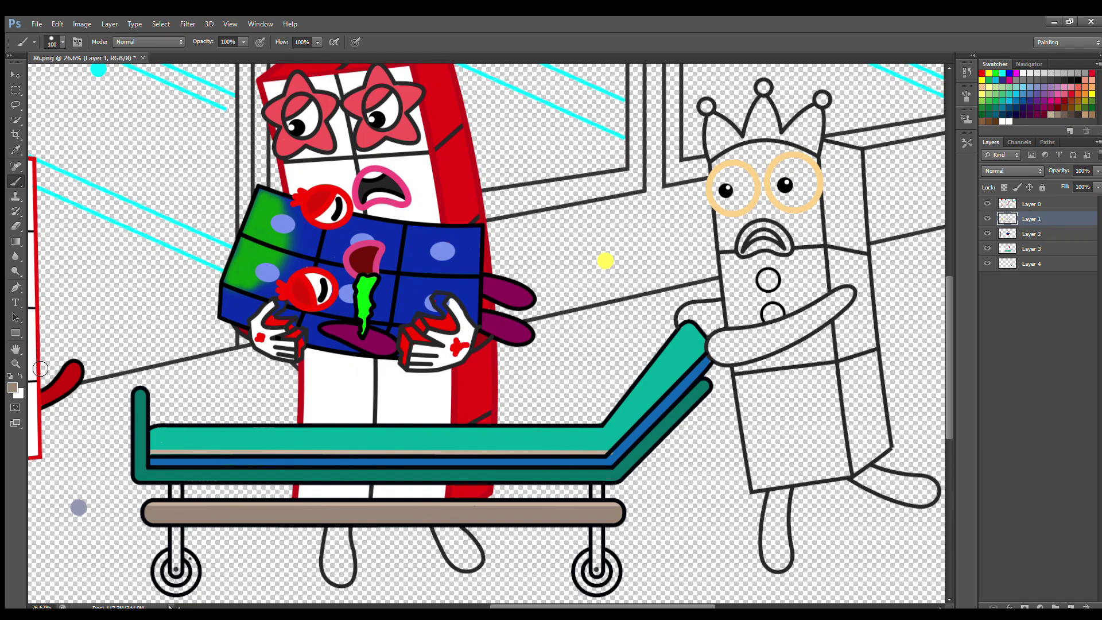
Fill the bed's two wheel posts with the same grey-brown on Layer 2, using a brush size of 70
{"action": "left_click", "coordinate": [1034, 234]}
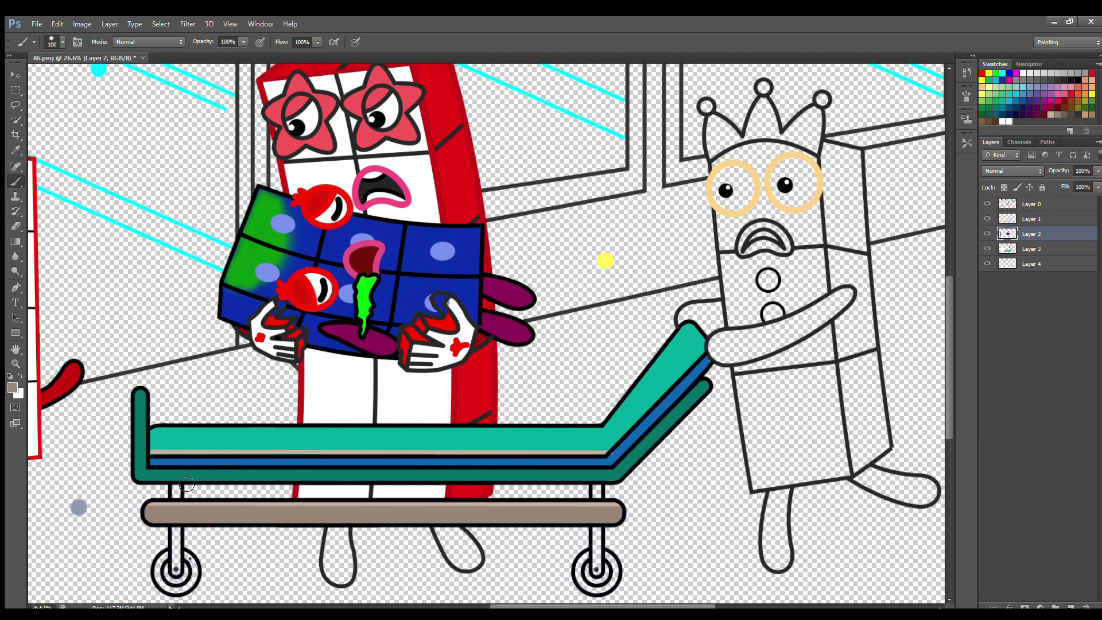
{"action": "left_click_drag", "start_coordinate": [178, 528], "coordinate": [177, 571]}
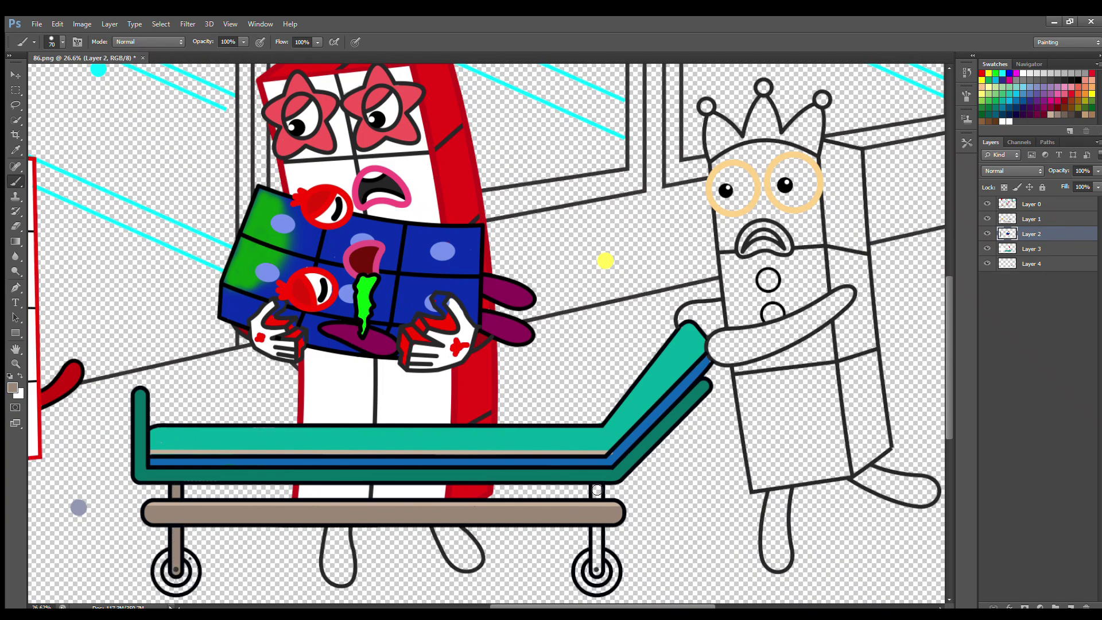
{"action": "left_click_drag", "start_coordinate": [597, 532], "coordinate": [597, 570]}
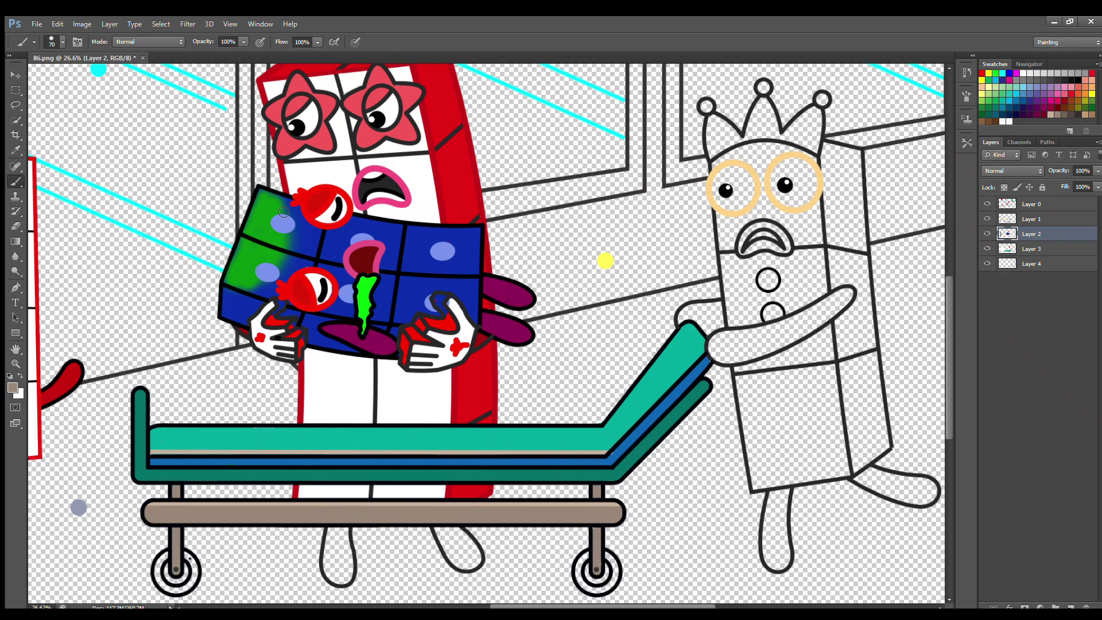
Fill the star-eyed block's two legs below the bed with dark red on Layer 2
{"action": "left_click", "coordinate": [495, 290], "text": "alt"}
{"action": "mouse_move", "coordinate": [330, 529]}
{"action": "left_mouse_down"}
{"action": "mouse_move", "coordinate": [329, 566]}
{"action": "mouse_move", "coordinate": [346, 581]}
{"action": "mouse_move", "coordinate": [345, 544]}
{"action": "mouse_move", "coordinate": [342, 574]}
{"action": "left_mouse_up"}
{"action": "mouse_move", "coordinate": [438, 528]}
{"action": "left_mouse_down"}
{"action": "mouse_move", "coordinate": [470, 566]}
{"action": "mouse_move", "coordinate": [475, 549]}
{"action": "left_mouse_up"}
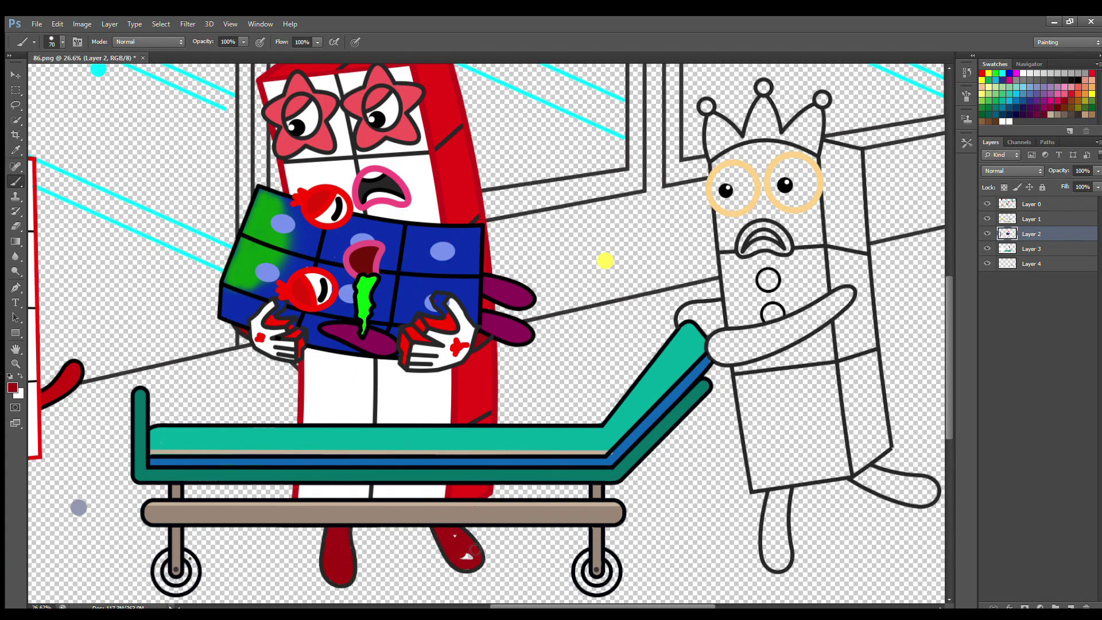
Colour the bed's two wheels with dark grey tyres and light grey hubs on the lower layers
{"action": "key", "text": "i"}
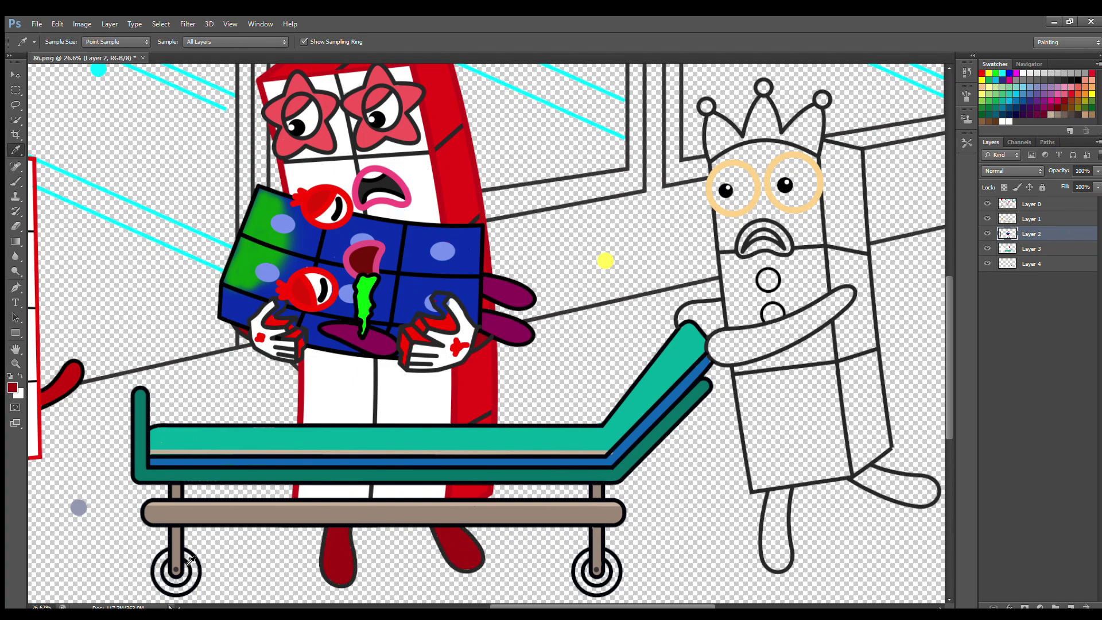
{"action": "key", "text": "b"}
{"action": "mouse_move", "coordinate": [172, 553]}
{"action": "left_mouse_down"}
{"action": "mouse_move", "coordinate": [165, 589]}
{"action": "mouse_move", "coordinate": [179, 589]}
{"action": "mouse_move", "coordinate": [195, 565]}
{"action": "left_mouse_up"}
{"action": "left_click", "coordinate": [1041, 248]}
{"action": "mouse_move", "coordinate": [585, 551]}
{"action": "left_mouse_down"}
{"action": "mouse_move", "coordinate": [597, 592]}
{"action": "mouse_move", "coordinate": [607, 552]}
{"action": "mouse_move", "coordinate": [606, 574]}
{"action": "left_mouse_up"}
{"action": "left_click", "coordinate": [1031, 263]}
{"action": "left_click_drag", "start_coordinate": [168, 571], "coordinate": [172, 580]}
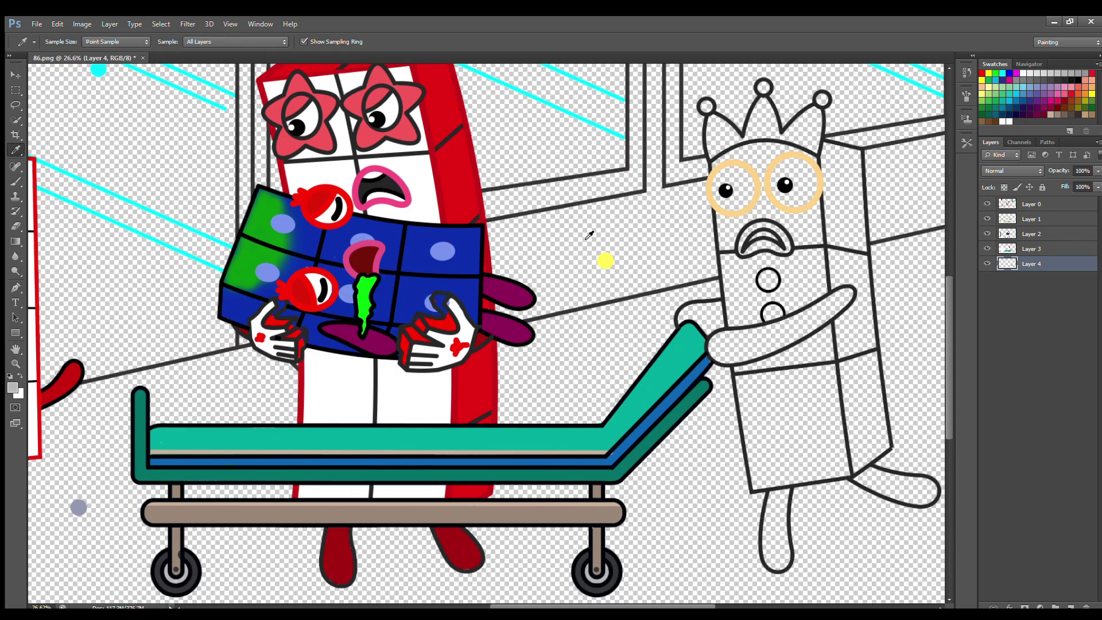
{"action": "left_click", "coordinate": [1031, 234]}
{"action": "left_click", "coordinate": [178, 541], "text": "alt"}
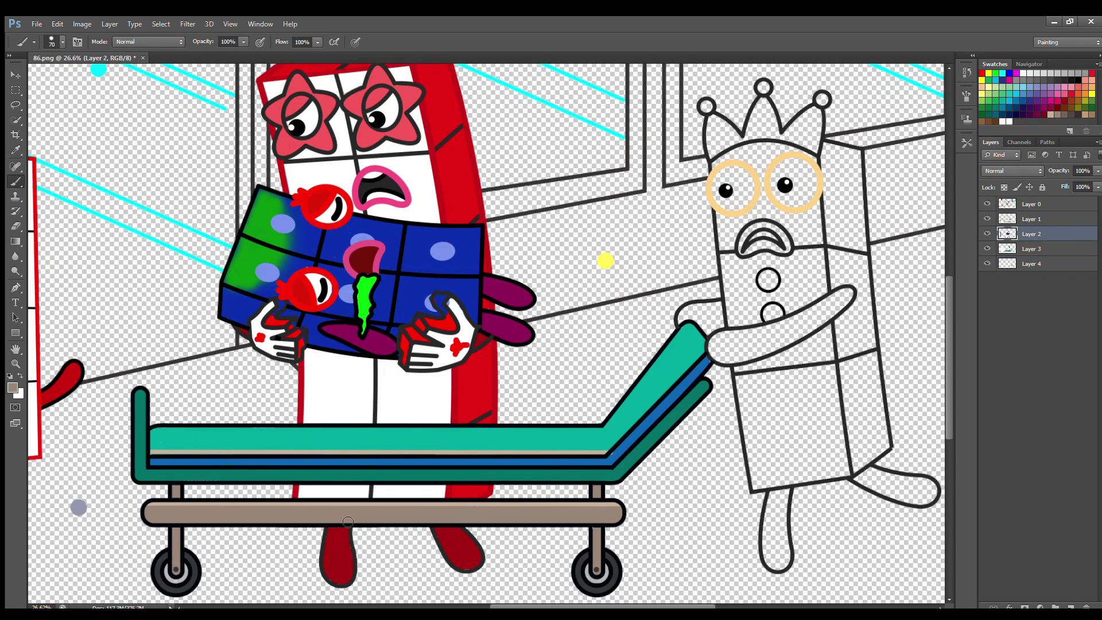
Fill the crowned block's two eyes with white on Layer 1, using a brush size of 90
{"action": "left_click", "coordinate": [1031, 219]}
{"action": "left_click", "coordinate": [791, 163], "text": "alt"}
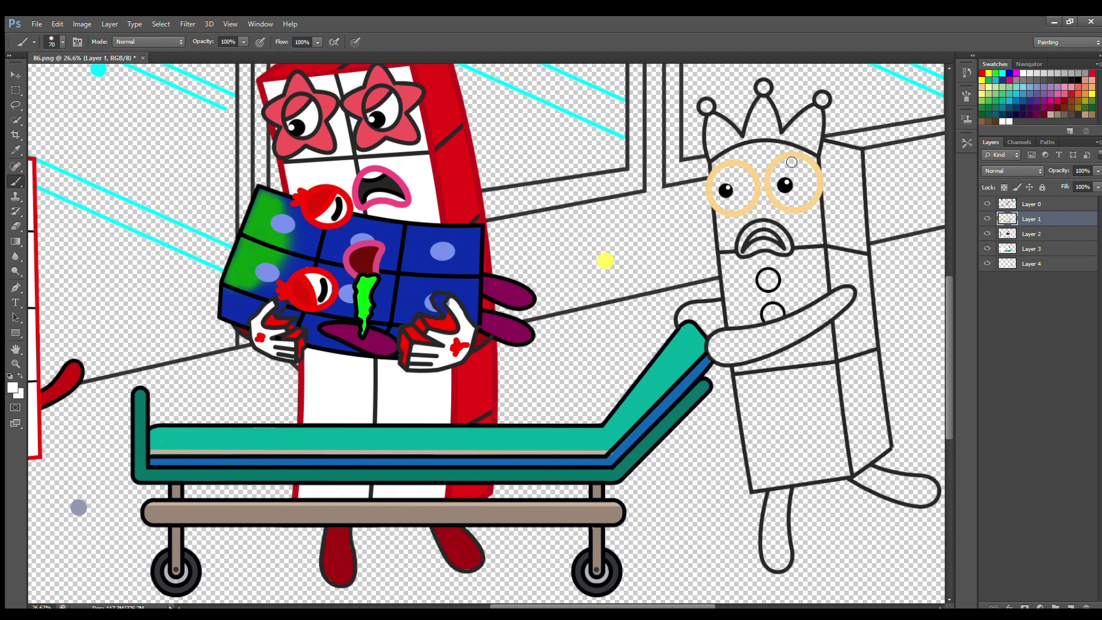
{"action": "key", "text": "bracketright"}
{"action": "key", "text": "bracketright"}
{"action": "mouse_move", "coordinate": [777, 178]}
{"action": "left_mouse_down"}
{"action": "mouse_move", "coordinate": [809, 205]}
{"action": "mouse_move", "coordinate": [798, 169]}
{"action": "left_mouse_up"}
{"action": "mouse_move", "coordinate": [726, 175]}
{"action": "left_mouse_down"}
{"action": "mouse_move", "coordinate": [741, 203]}
{"action": "mouse_move", "coordinate": [735, 190]}
{"action": "left_mouse_up"}
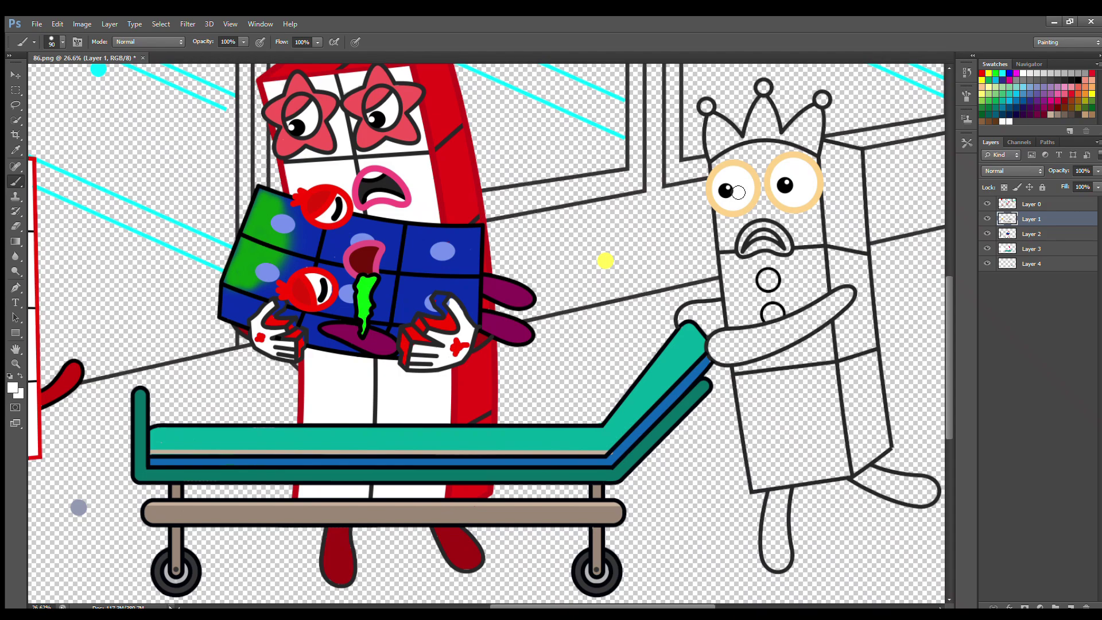
Fill the crowned block's lips and crown with bright red on Layer 2, leaving the crown's round tips unpainted
{"action": "left_click", "coordinate": [983, 74]}
{"action": "key", "text": "i"}
{"action": "left_click", "coordinate": [667, 169]}
{"action": "key", "text": "b"}
{"action": "left_click", "coordinate": [1032, 234]}
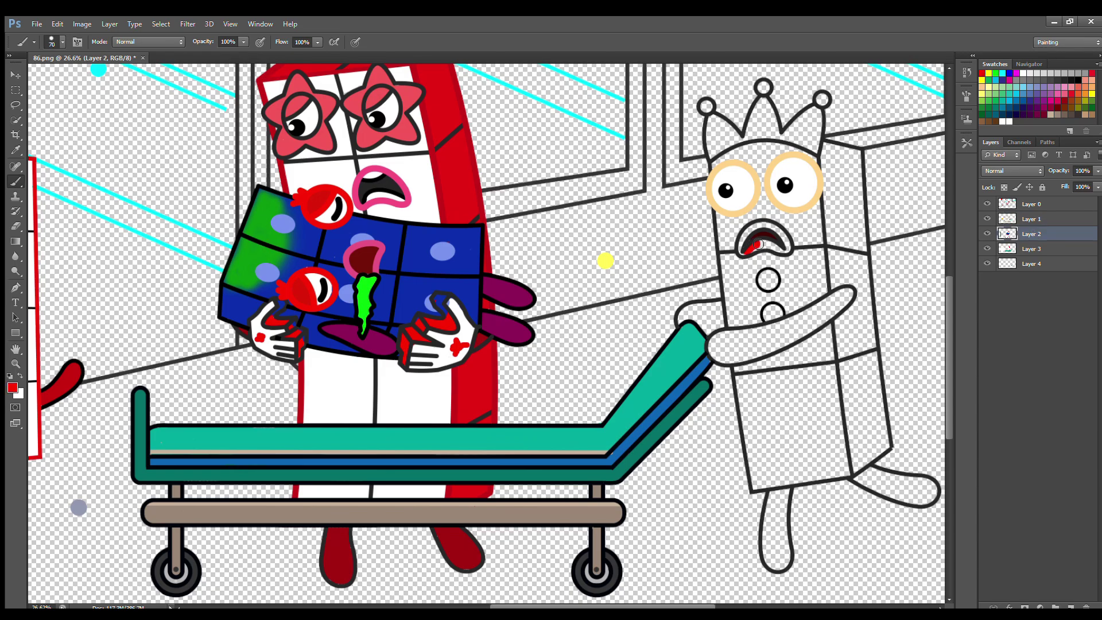
{"action": "mouse_move", "coordinate": [758, 245]}
{"action": "left_mouse_down"}
{"action": "mouse_move", "coordinate": [782, 249]}
{"action": "mouse_move", "coordinate": [787, 238]}
{"action": "mouse_move", "coordinate": [762, 227]}
{"action": "mouse_move", "coordinate": [751, 249]}
{"action": "left_mouse_up"}
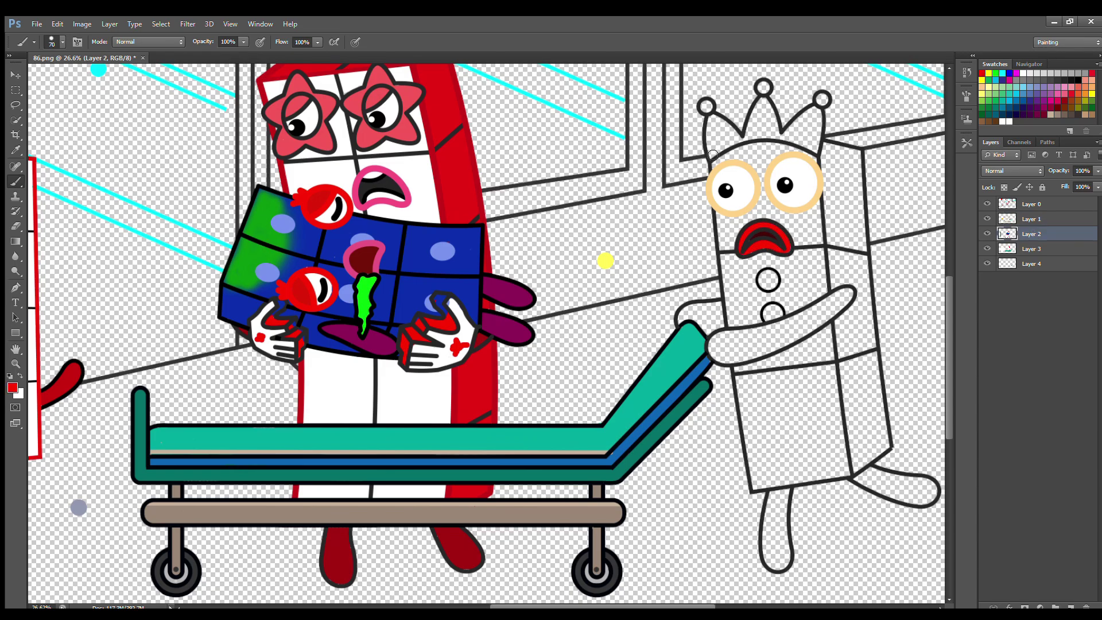
{"action": "mouse_move", "coordinate": [713, 155]}
{"action": "left_mouse_down"}
{"action": "mouse_move", "coordinate": [716, 121]}
{"action": "mouse_move", "coordinate": [730, 143]}
{"action": "mouse_move", "coordinate": [720, 132]}
{"action": "mouse_move", "coordinate": [746, 141]}
{"action": "mouse_move", "coordinate": [763, 103]}
{"action": "mouse_move", "coordinate": [777, 136]}
{"action": "mouse_move", "coordinate": [751, 136]}
{"action": "mouse_move", "coordinate": [818, 113]}
{"action": "mouse_move", "coordinate": [804, 123]}
{"action": "left_mouse_up"}
{"action": "key", "text": "e"}
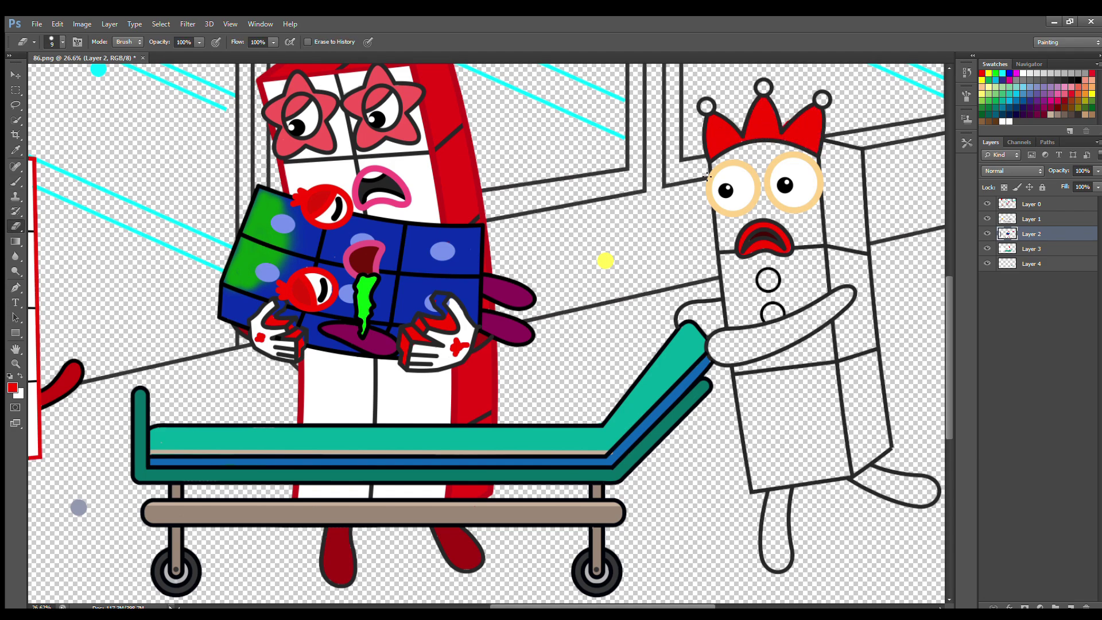
Fill the crowned block's two buttons, both arms and both legs with bright red on Layer 1
{"action": "key", "text": "alt+bracketright"}
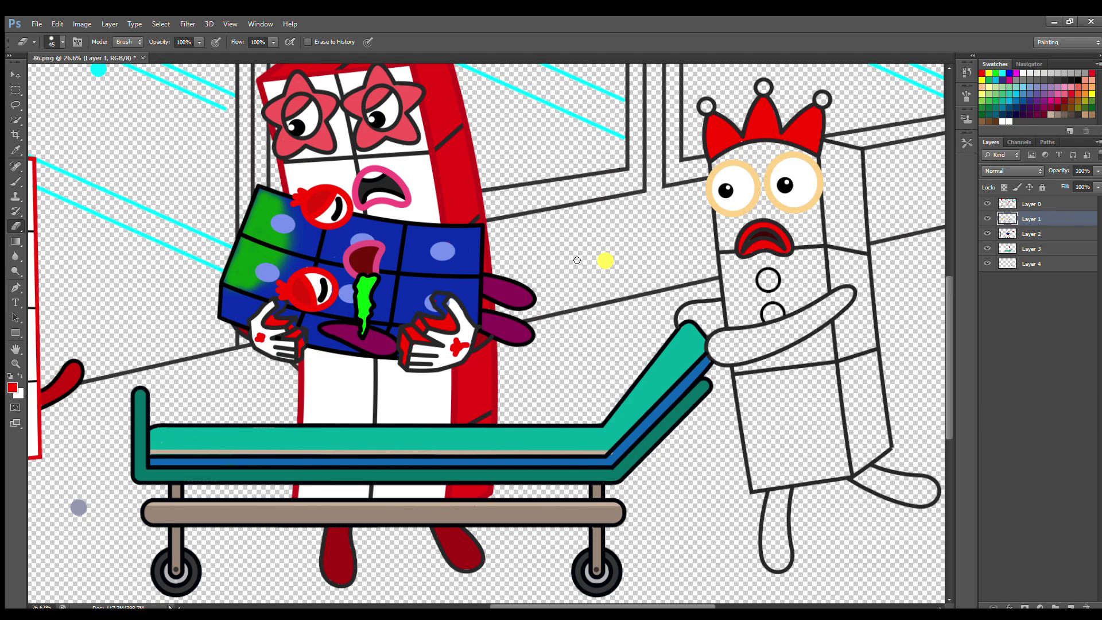
{"action": "key", "text": "b"}
{"action": "left_click_drag", "start_coordinate": [763, 278], "coordinate": [766, 284]}
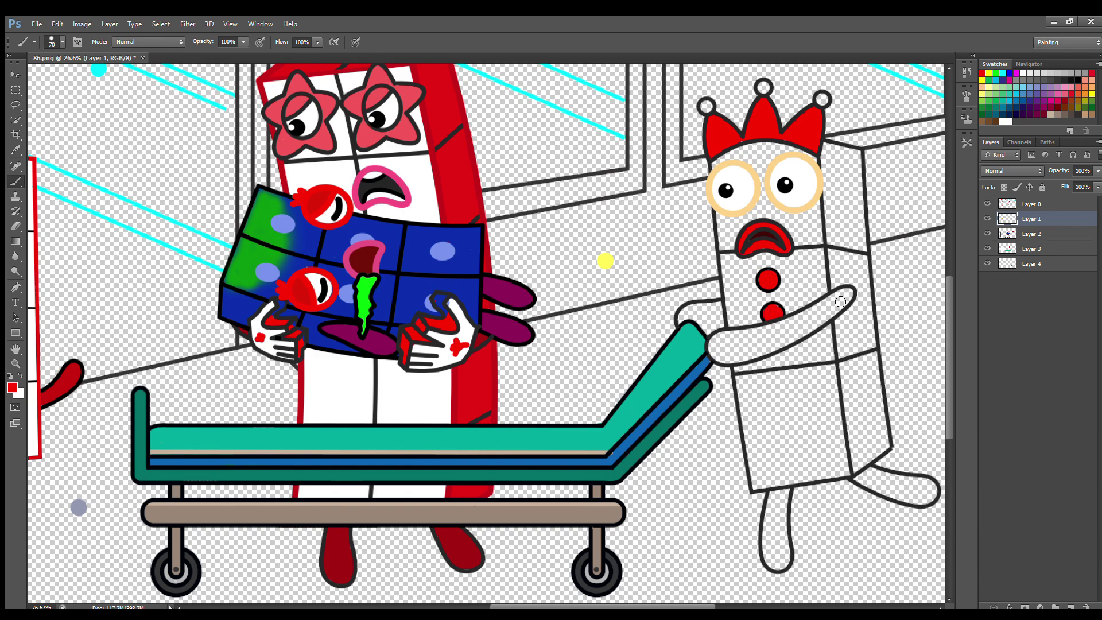
{"action": "mouse_move", "coordinate": [840, 301]}
{"action": "left_mouse_down"}
{"action": "mouse_move", "coordinate": [772, 331]}
{"action": "mouse_move", "coordinate": [727, 335]}
{"action": "mouse_move", "coordinate": [714, 352]}
{"action": "mouse_move", "coordinate": [740, 362]}
{"action": "mouse_move", "coordinate": [807, 333]}
{"action": "mouse_move", "coordinate": [848, 294]}
{"action": "mouse_move", "coordinate": [726, 353]}
{"action": "mouse_move", "coordinate": [749, 337]}
{"action": "mouse_move", "coordinate": [747, 355]}
{"action": "mouse_move", "coordinate": [695, 309]}
{"action": "mouse_move", "coordinate": [683, 320]}
{"action": "mouse_move", "coordinate": [712, 319]}
{"action": "left_mouse_up"}
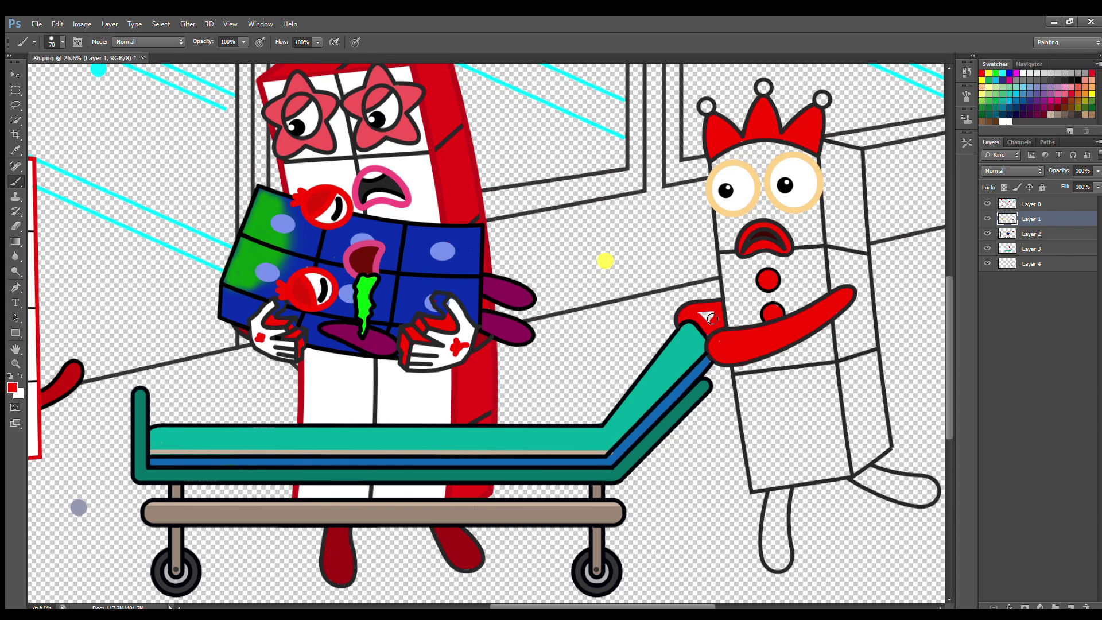
{"action": "mouse_move", "coordinate": [855, 479]}
{"action": "left_mouse_down"}
{"action": "mouse_move", "coordinate": [906, 498]}
{"action": "mouse_move", "coordinate": [936, 494]}
{"action": "mouse_move", "coordinate": [875, 472]}
{"action": "mouse_move", "coordinate": [900, 491]}
{"action": "left_mouse_up"}
{"action": "mouse_move", "coordinate": [775, 495]}
{"action": "left_mouse_down"}
{"action": "mouse_move", "coordinate": [773, 565]}
{"action": "mouse_move", "coordinate": [786, 563]}
{"action": "mouse_move", "coordinate": [789, 493]}
{"action": "mouse_move", "coordinate": [781, 550]}
{"action": "left_mouse_up"}
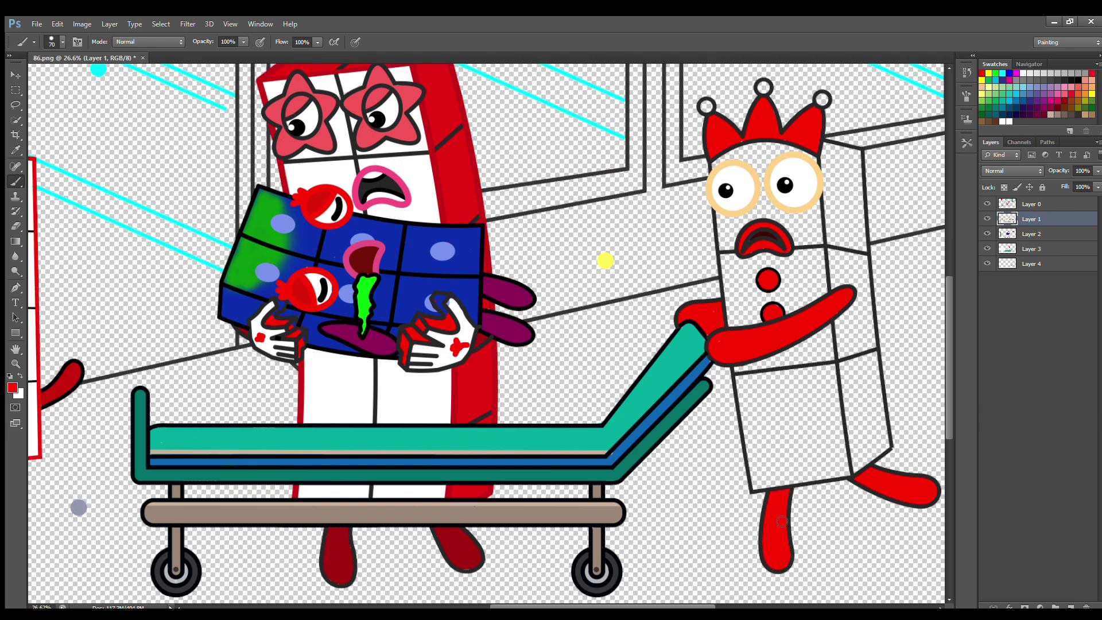
Fill the crown's three round tips and the front of the crowned block's body with bright yellow on Layer 3
{"action": "left_click", "coordinate": [1032, 234]}
{"action": "left_click", "coordinate": [1092, 95]}
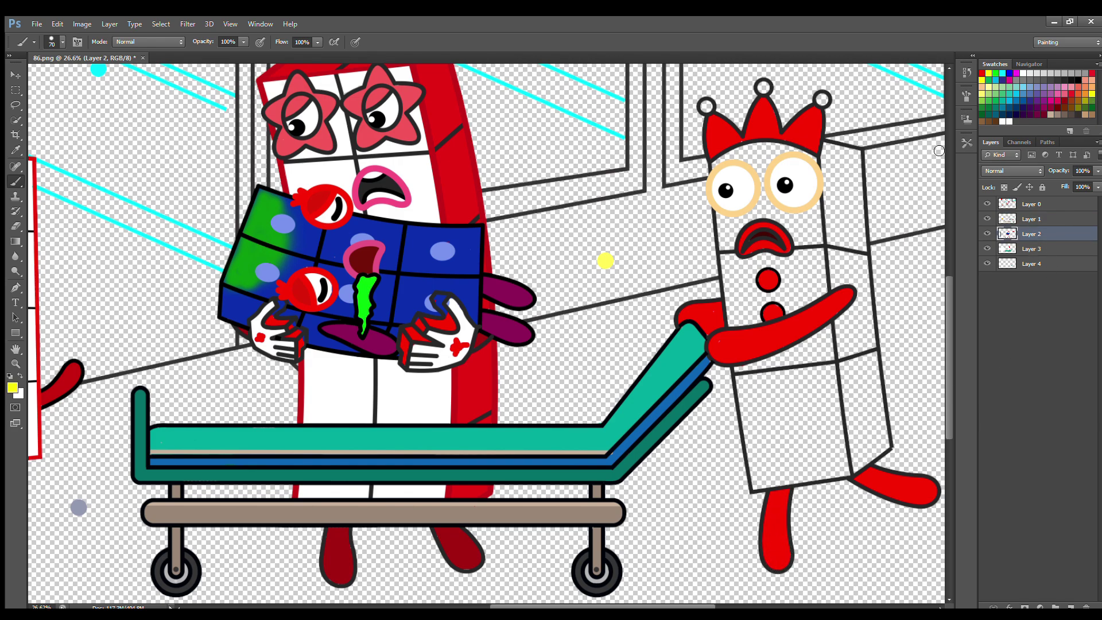
{"action": "left_click", "coordinate": [1033, 249]}
{"action": "left_click", "coordinate": [706, 107]}
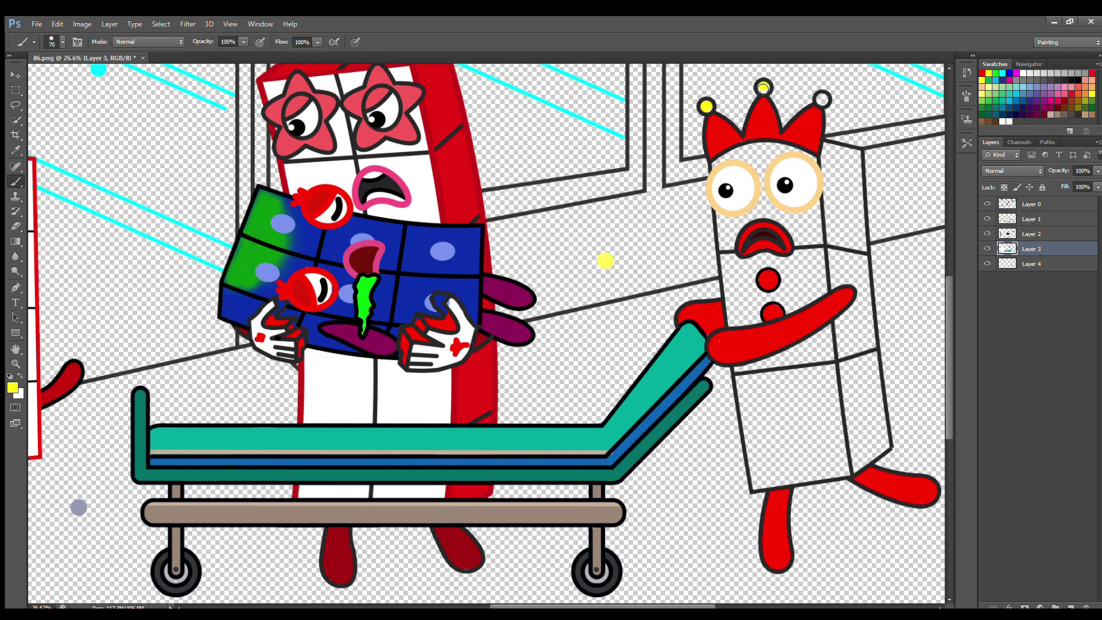
{"action": "mouse_move", "coordinate": [718, 169]}
{"action": "left_mouse_down"}
{"action": "mouse_move", "coordinate": [762, 487]}
{"action": "mouse_move", "coordinate": [847, 476]}
{"action": "mouse_move", "coordinate": [816, 205]}
{"action": "mouse_move", "coordinate": [782, 148]}
{"action": "mouse_move", "coordinate": [758, 182]}
{"action": "mouse_move", "coordinate": [788, 212]}
{"action": "mouse_move", "coordinate": [746, 256]}
{"action": "mouse_move", "coordinate": [780, 262]}
{"action": "mouse_move", "coordinate": [761, 310]}
{"action": "mouse_move", "coordinate": [780, 477]}
{"action": "mouse_move", "coordinate": [829, 408]}
{"action": "mouse_move", "coordinate": [759, 379]}
{"action": "mouse_move", "coordinate": [809, 421]}
{"action": "mouse_move", "coordinate": [790, 456]}
{"action": "mouse_move", "coordinate": [813, 454]}
{"action": "left_mouse_up"}
{"action": "key", "text": "bracketright"}
{"action": "key", "text": "bracketright"}
{"action": "key", "text": "e"}
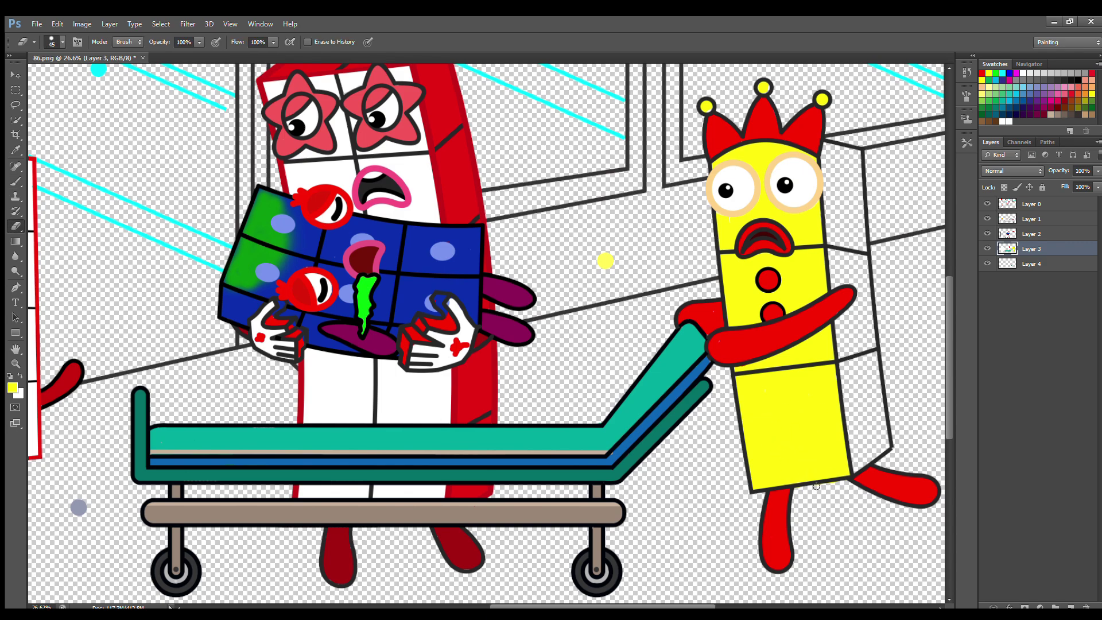
Fill the side face of the crowned block's body with darker yellow on Layer 4, using a brush size of 150
{"action": "left_click", "coordinate": [1043, 262]}
{"action": "key", "text": "i"}
{"action": "key", "text": "b"}
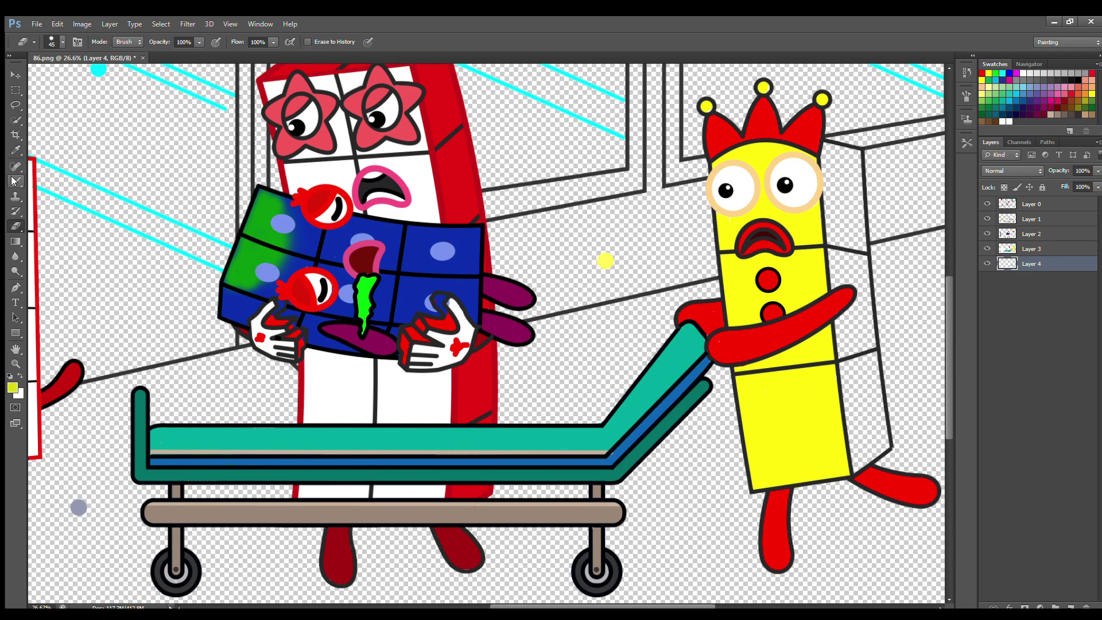
{"action": "mouse_move", "coordinate": [826, 151]}
{"action": "left_mouse_down"}
{"action": "mouse_move", "coordinate": [859, 180]}
{"action": "mouse_move", "coordinate": [889, 450]}
{"action": "mouse_move", "coordinate": [864, 471]}
{"action": "mouse_move", "coordinate": [833, 172]}
{"action": "left_mouse_up"}
{"action": "scroll", "coordinate": [867, 329], "scroll_direction": "down", "scroll_amount": 2}
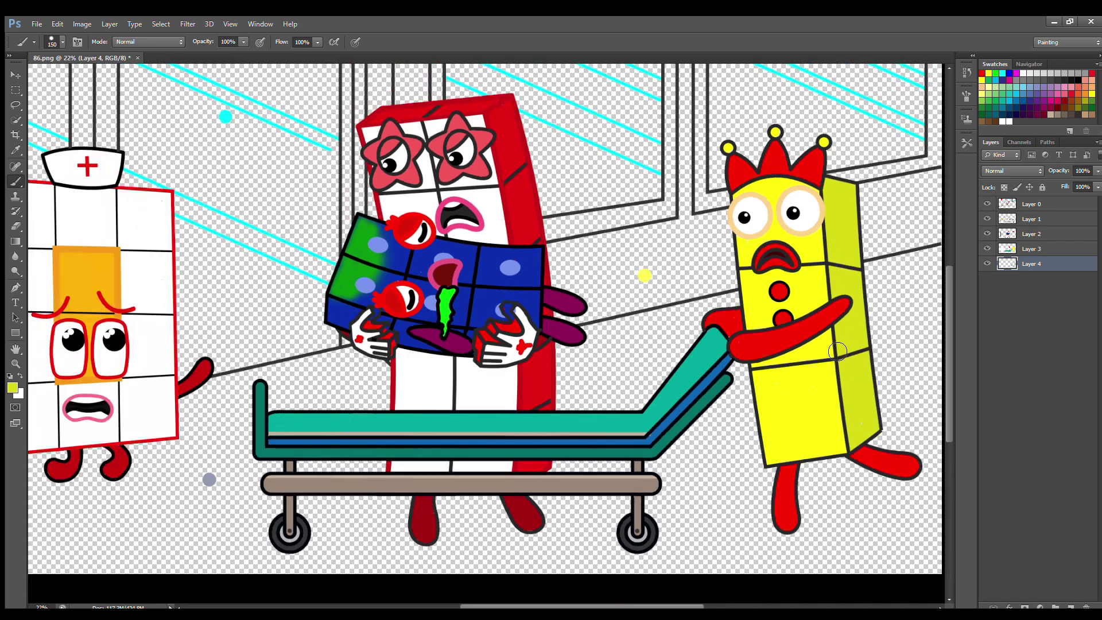
Fill the whole floor with the sampled grey-blue on a new layer beneath Layer 4
{"action": "key", "text": "ctrl+shift+alt+n"}
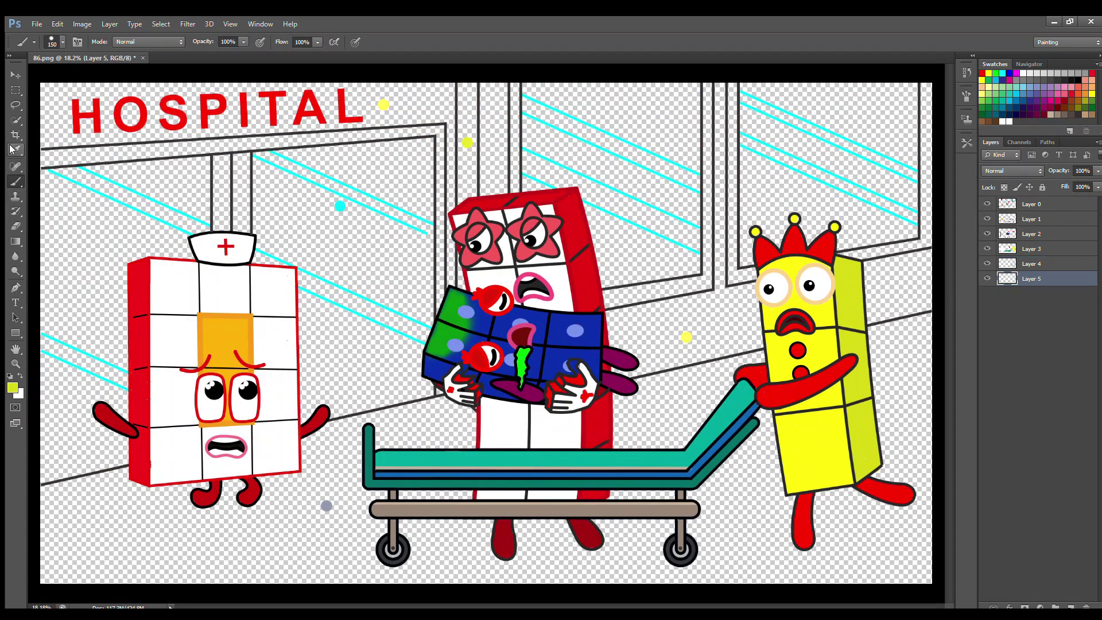
{"action": "left_click", "coordinate": [245, 409], "text": "alt"}
{"action": "mouse_move", "coordinate": [52, 497]}
{"action": "left_mouse_down"}
{"action": "mouse_move", "coordinate": [438, 410]}
{"action": "mouse_move", "coordinate": [436, 420]}
{"action": "left_mouse_up"}
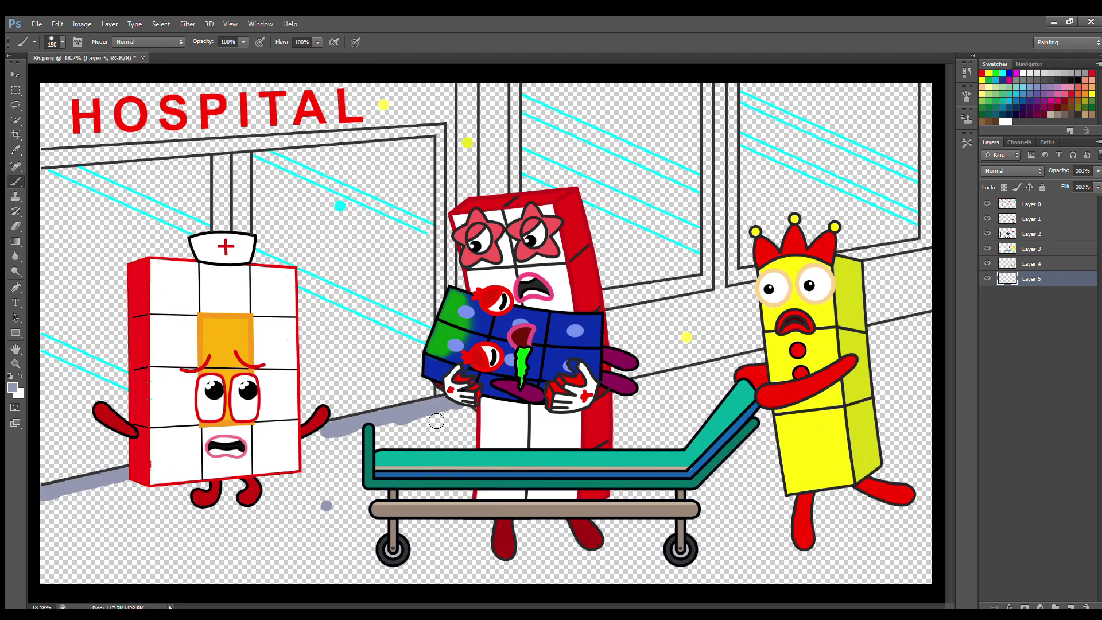
{"action": "left_click_drag", "start_coordinate": [638, 389], "coordinate": [764, 358]}
{"action": "mouse_move", "coordinate": [868, 338]}
{"action": "left_mouse_down"}
{"action": "mouse_move", "coordinate": [930, 324]}
{"action": "mouse_move", "coordinate": [935, 345]}
{"action": "mouse_move", "coordinate": [683, 407]}
{"action": "mouse_move", "coordinate": [919, 371]}
{"action": "mouse_move", "coordinate": [844, 426]}
{"action": "mouse_move", "coordinate": [698, 486]}
{"action": "mouse_move", "coordinate": [657, 534]}
{"action": "mouse_move", "coordinate": [811, 581]}
{"action": "mouse_move", "coordinate": [942, 468]}
{"action": "mouse_move", "coordinate": [712, 550]}
{"action": "mouse_move", "coordinate": [926, 521]}
{"action": "mouse_move", "coordinate": [843, 542]}
{"action": "mouse_move", "coordinate": [869, 514]}
{"action": "mouse_move", "coordinate": [449, 590]}
{"action": "mouse_move", "coordinate": [96, 584]}
{"action": "mouse_move", "coordinate": [56, 527]}
{"action": "mouse_move", "coordinate": [397, 442]}
{"action": "mouse_move", "coordinate": [472, 443]}
{"action": "mouse_move", "coordinate": [459, 470]}
{"action": "mouse_move", "coordinate": [195, 515]}
{"action": "mouse_move", "coordinate": [416, 496]}
{"action": "mouse_move", "coordinate": [66, 562]}
{"action": "mouse_move", "coordinate": [606, 548]}
{"action": "mouse_move", "coordinate": [497, 518]}
{"action": "mouse_move", "coordinate": [509, 560]}
{"action": "left_mouse_up"}
{"action": "key", "text": "bracketright"}
{"action": "key", "text": "bracketright"}
{"action": "key", "text": "bracketright"}
{"action": "key", "text": "bracketright"}
Paint soft dark grey shadows on the floor beneath the nurse block, the bed and the crowned block, using a brush size of 300
{"action": "key", "text": "i"}
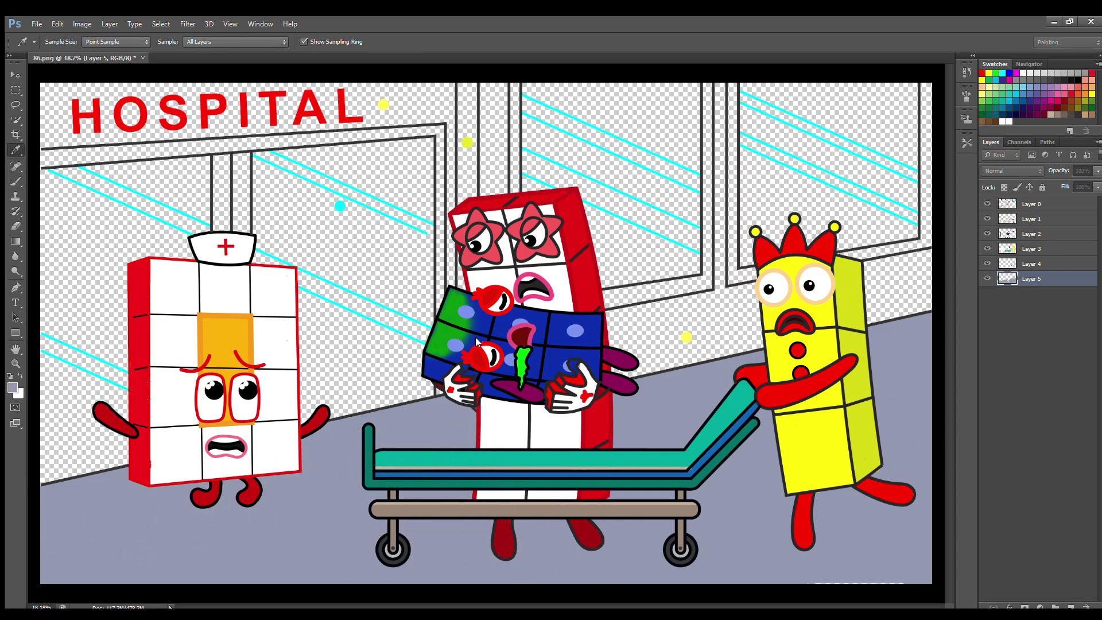
{"action": "key", "text": "b"}
{"action": "left_click_drag", "start_coordinate": [290, 514], "coordinate": [209, 521]}
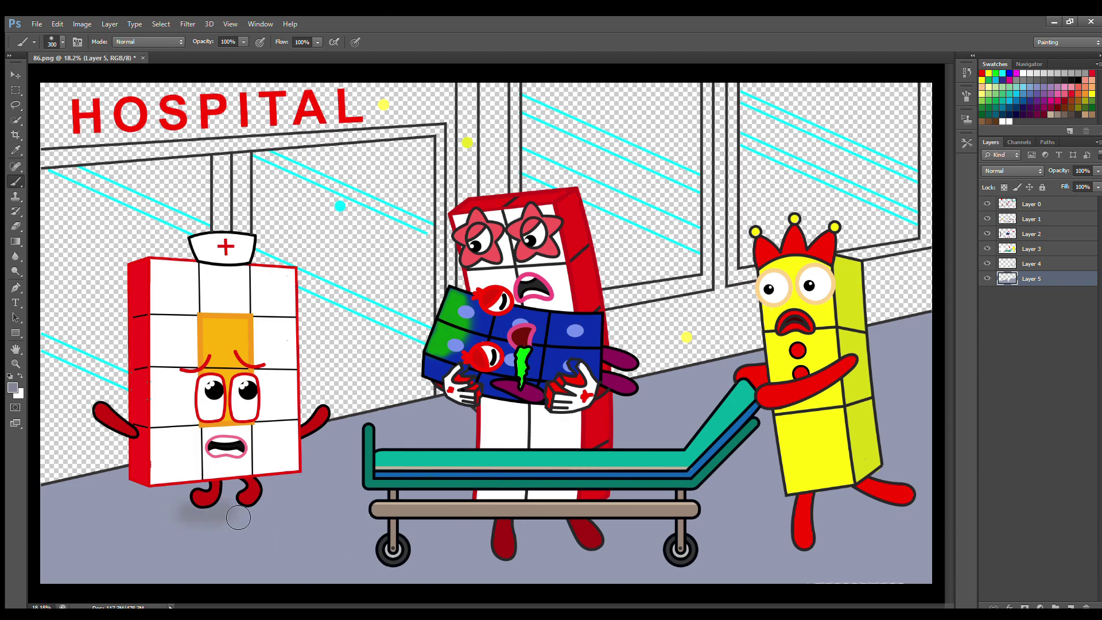
{"action": "mouse_move", "coordinate": [485, 565]}
{"action": "left_mouse_down"}
{"action": "mouse_move", "coordinate": [603, 568]}
{"action": "mouse_move", "coordinate": [397, 577]}
{"action": "mouse_move", "coordinate": [896, 561]}
{"action": "mouse_move", "coordinate": [849, 553]}
{"action": "left_mouse_up"}
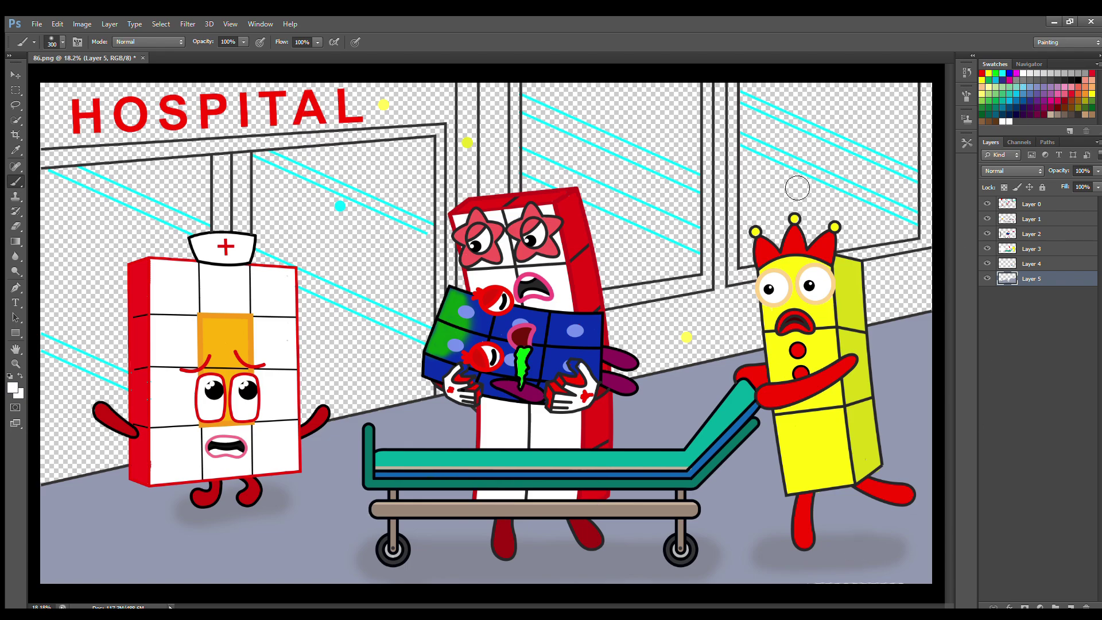
Paint the hospital door's frame and middle post light grey on a new layer placed beneath the floor layer
{"action": "left_click", "coordinate": [1071, 607]}
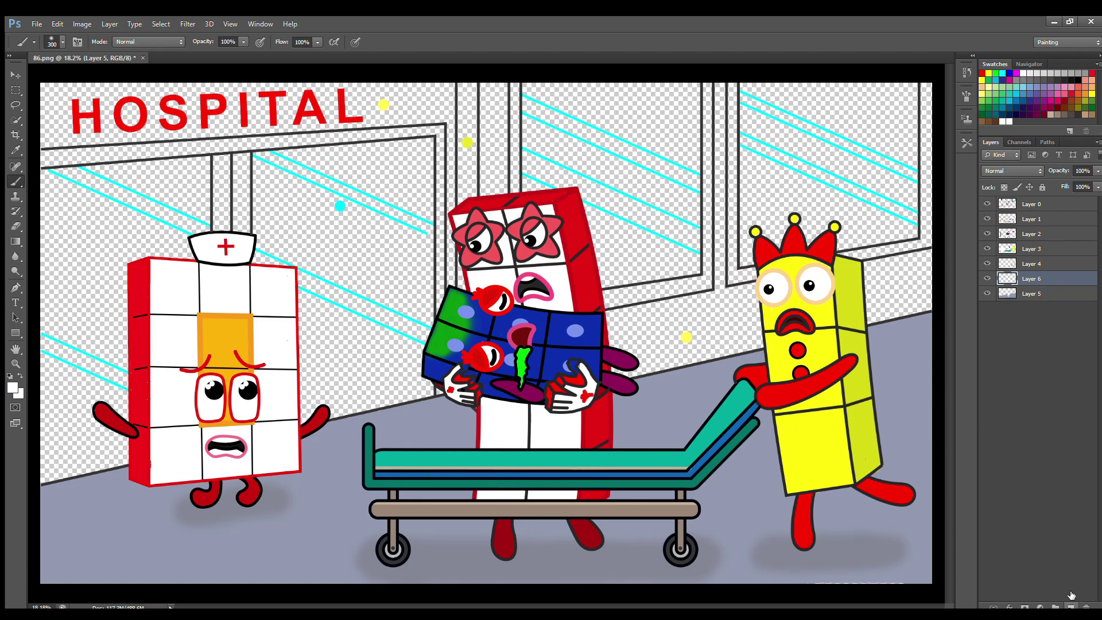
{"action": "left_click", "coordinate": [1037, 74]}
{"action": "key", "text": "bracketleft"}
{"action": "key", "text": "bracketleft"}
{"action": "key", "text": "bracketleft"}
{"action": "key", "text": "bracketleft"}
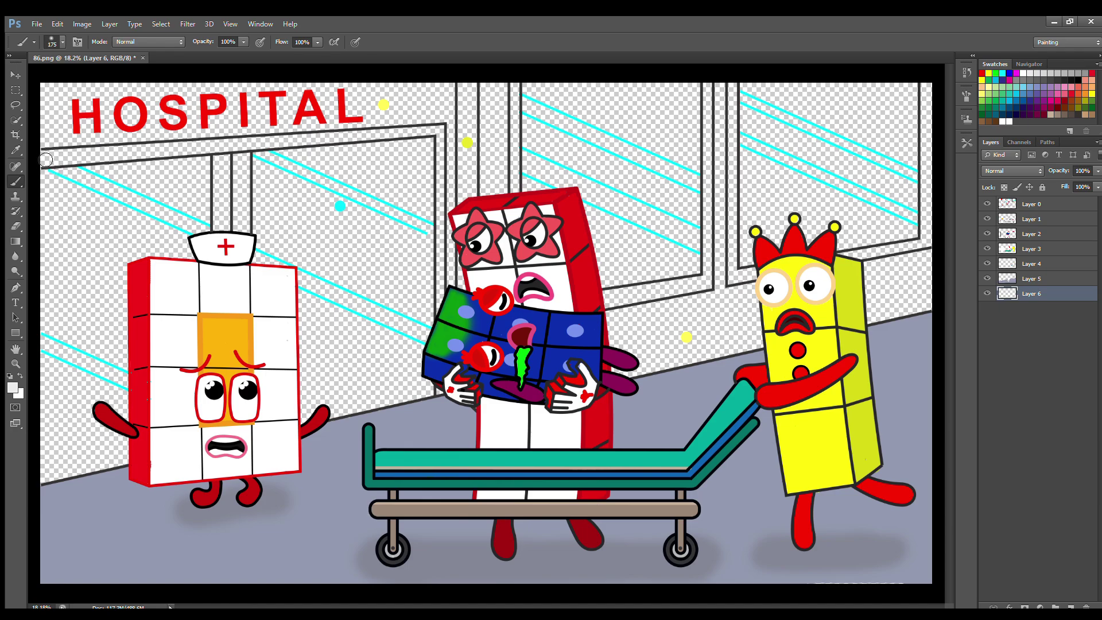
{"action": "mouse_move", "coordinate": [43, 153]}
{"action": "left_mouse_down"}
{"action": "mouse_move", "coordinate": [441, 132]}
{"action": "mouse_move", "coordinate": [440, 287]}
{"action": "left_mouse_up"}
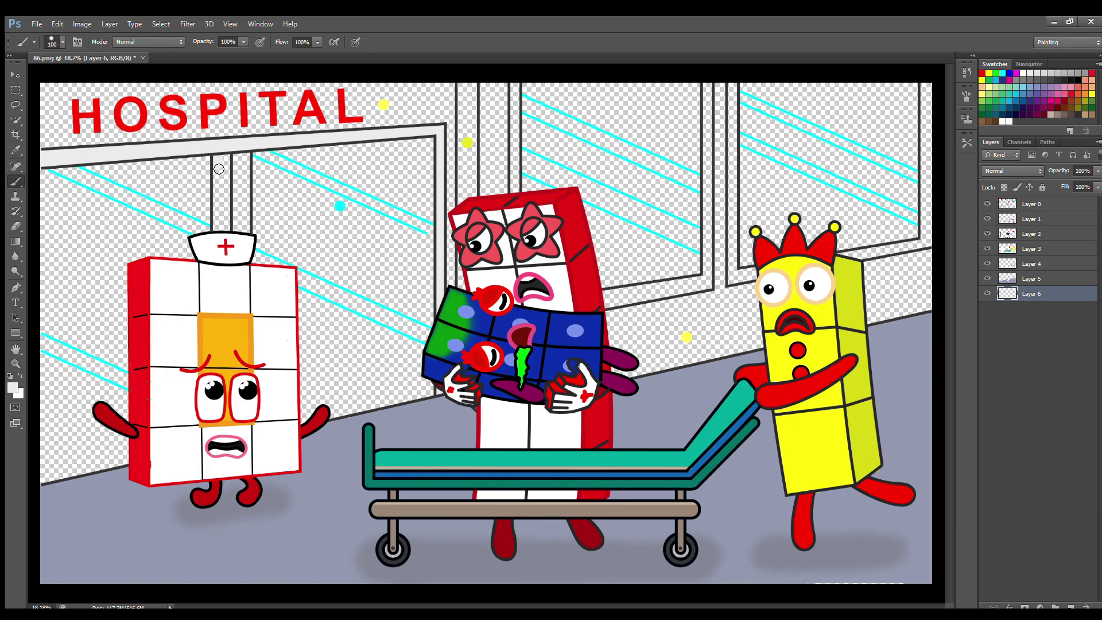
{"action": "mouse_move", "coordinate": [219, 169]}
{"action": "left_mouse_down"}
{"action": "mouse_move", "coordinate": [217, 217]}
{"action": "mouse_move", "coordinate": [228, 164]}
{"action": "left_mouse_up"}
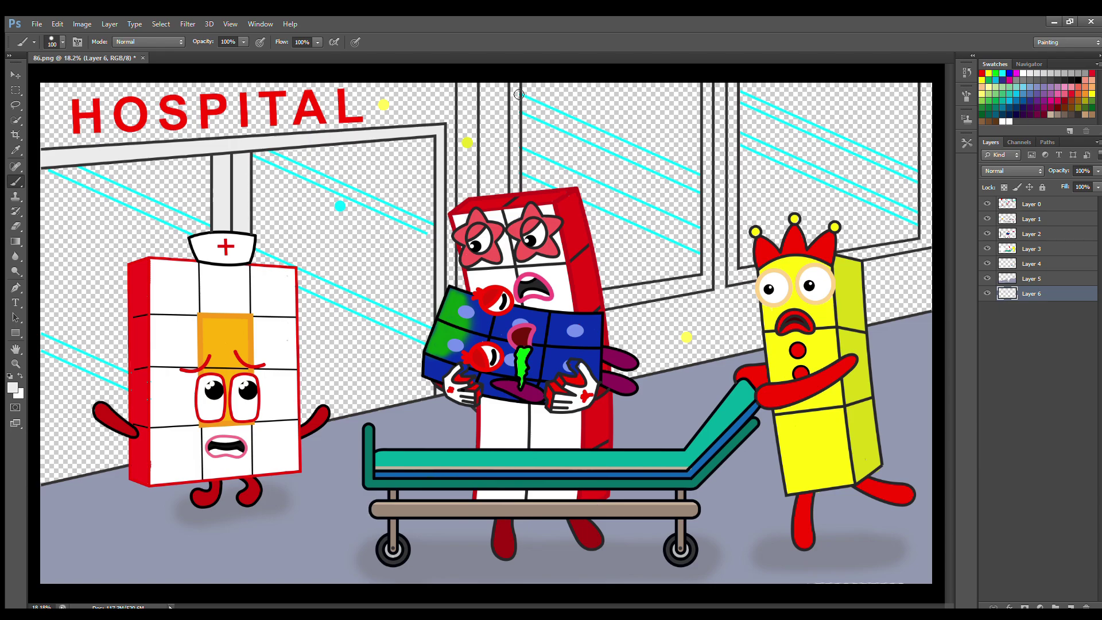
Paint the frames of both windows light grey and the narrow pillar strip beside the door yellow-green
{"action": "left_click_drag", "start_coordinate": [517, 84], "coordinate": [514, 174]}
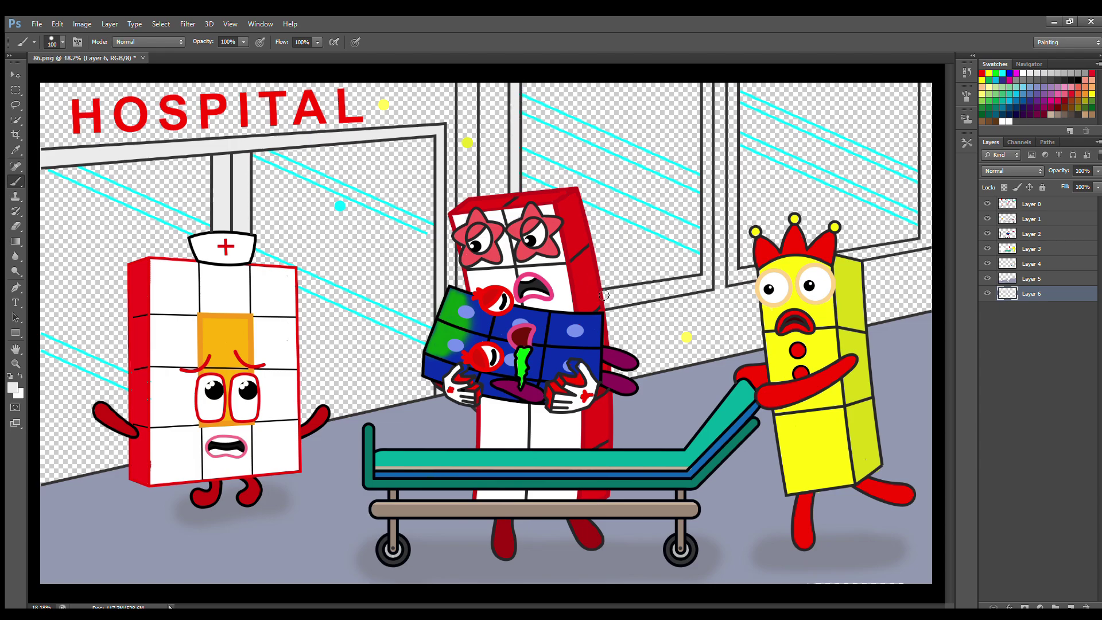
{"action": "mouse_move", "coordinate": [605, 295]}
{"action": "left_mouse_down"}
{"action": "mouse_move", "coordinate": [706, 281]}
{"action": "mouse_move", "coordinate": [631, 300]}
{"action": "mouse_move", "coordinate": [708, 278]}
{"action": "mouse_move", "coordinate": [709, 88]}
{"action": "mouse_move", "coordinate": [733, 151]}
{"action": "mouse_move", "coordinate": [733, 246]}
{"action": "mouse_move", "coordinate": [754, 272]}
{"action": "left_mouse_up"}
{"action": "mouse_move", "coordinate": [864, 254]}
{"action": "left_mouse_down"}
{"action": "mouse_move", "coordinate": [921, 245]}
{"action": "mouse_move", "coordinate": [935, 104]}
{"action": "left_mouse_up"}
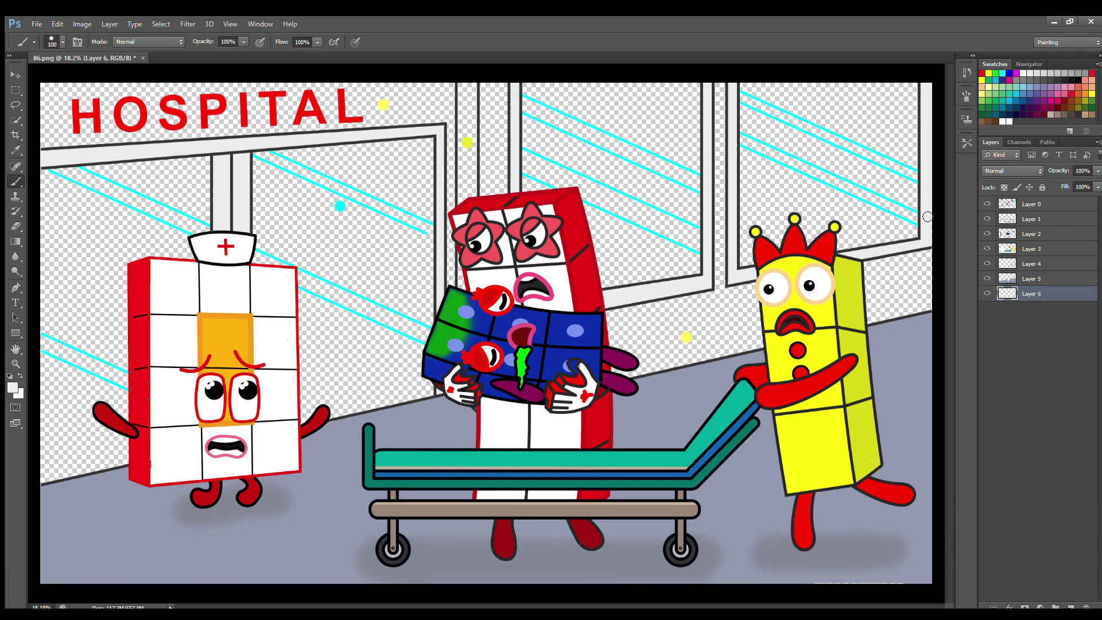
{"action": "left_click", "coordinate": [468, 142], "text": "alt"}
{"action": "left_click_drag", "start_coordinate": [462, 85], "coordinate": [465, 165]}
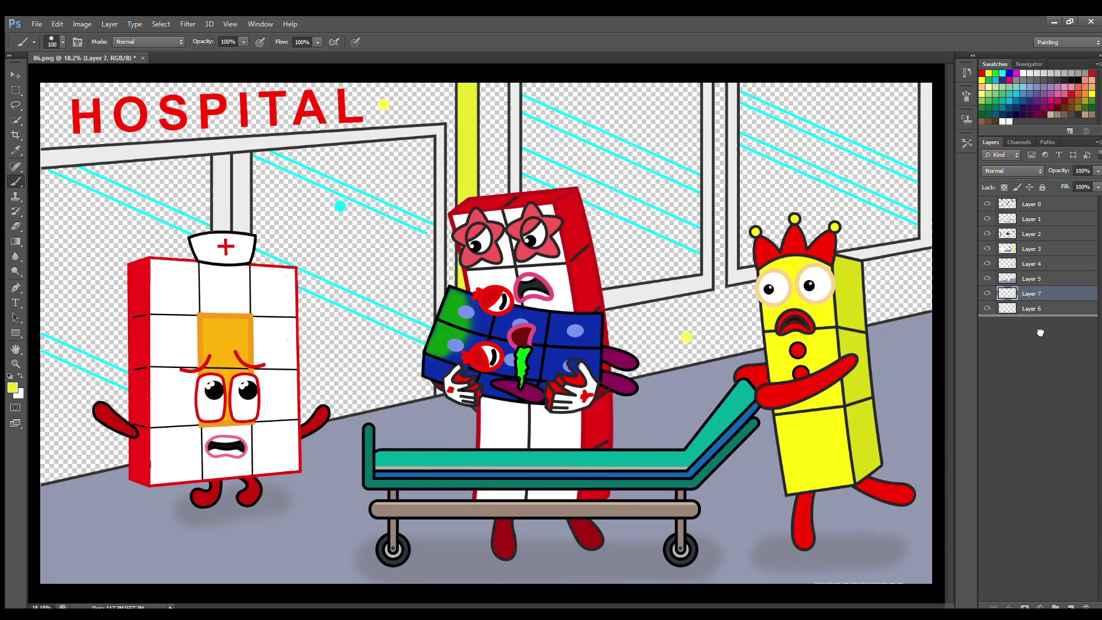
Paint the diagonal reflection stripes on the door glass white on a new layer beneath Layer 6, using a brush size of 100
{"action": "key", "text": "ctrl+shift+alt+n"}
{"action": "left_click", "coordinate": [175, 221], "text": "alt"}
{"action": "left_click_drag", "start_coordinate": [38, 338], "coordinate": [105, 371]}
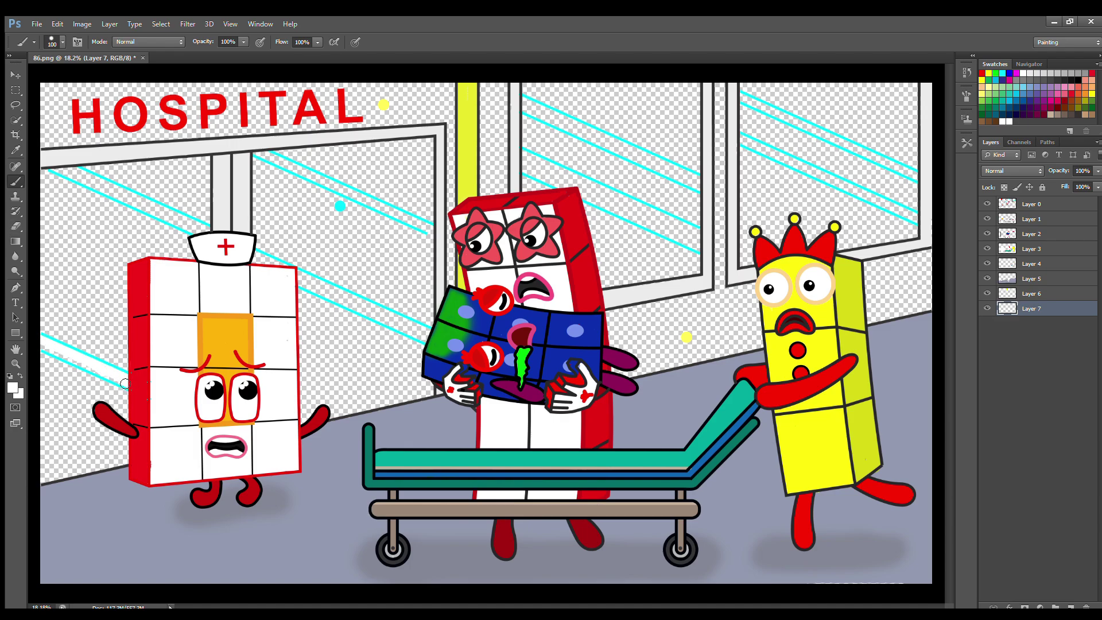
{"action": "left_click_drag", "start_coordinate": [55, 167], "coordinate": [208, 232]}
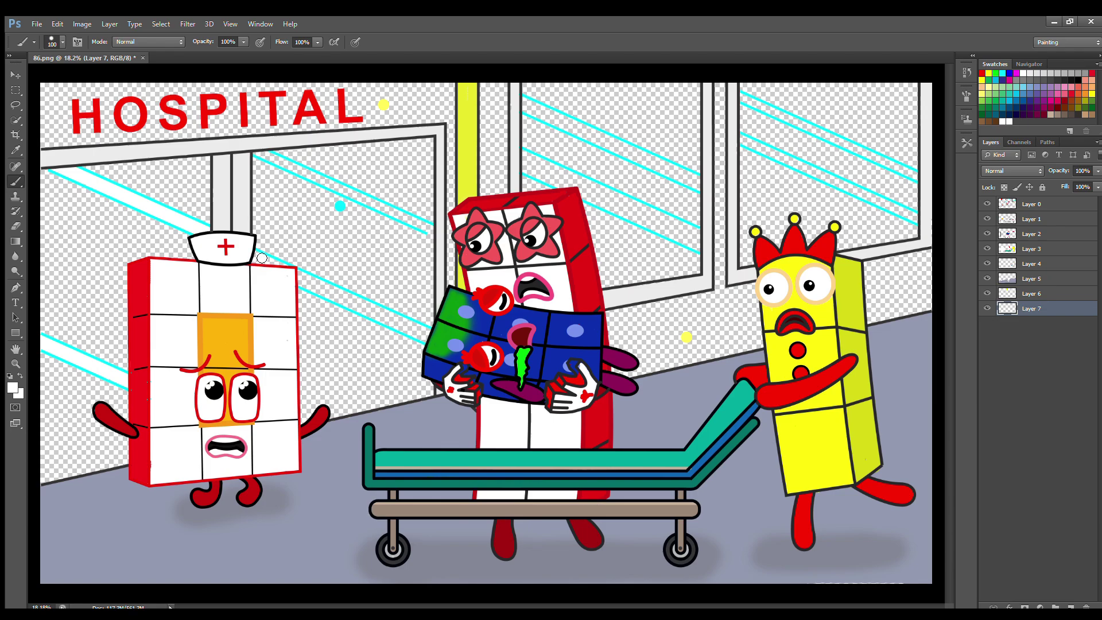
{"action": "left_click_drag", "start_coordinate": [262, 258], "coordinate": [404, 325]}
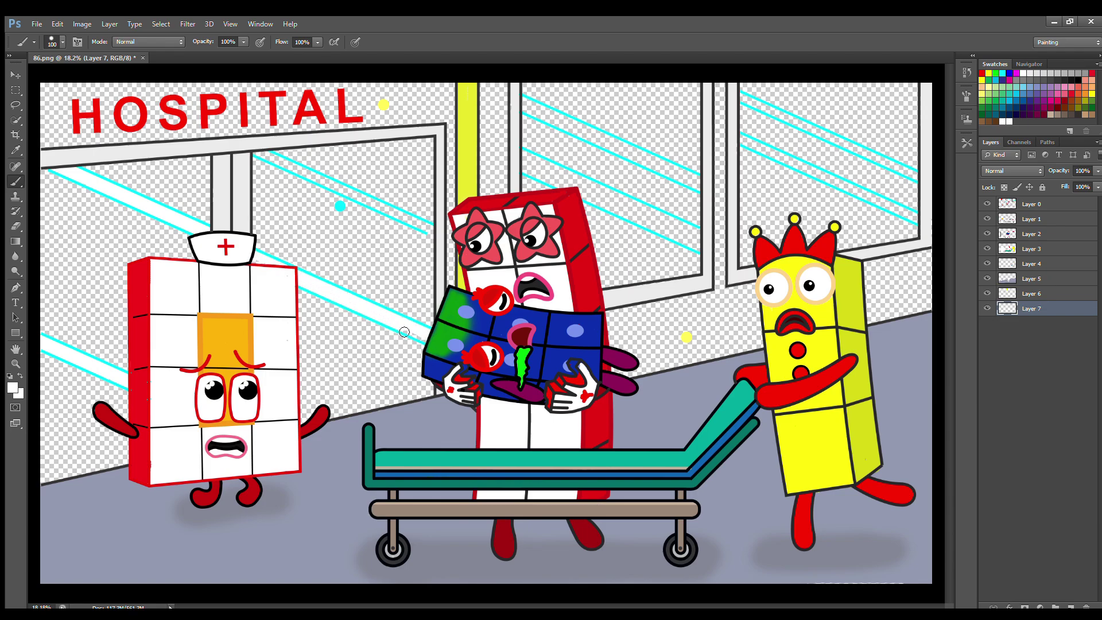
{"action": "left_click_drag", "start_coordinate": [292, 167], "coordinate": [411, 224]}
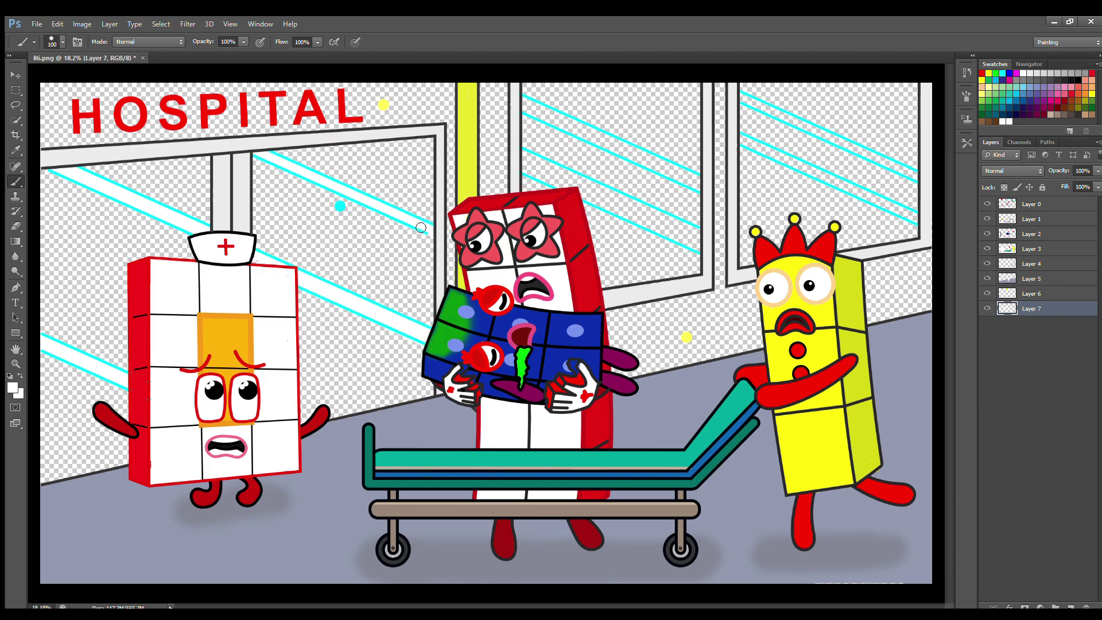
Fill the door glass around the stripes with cyan on a new layer beneath Layer 7, using a brush size of 250
{"action": "left_click", "coordinate": [1070, 606]}
{"action": "left_click", "coordinate": [317, 172], "text": "alt"}
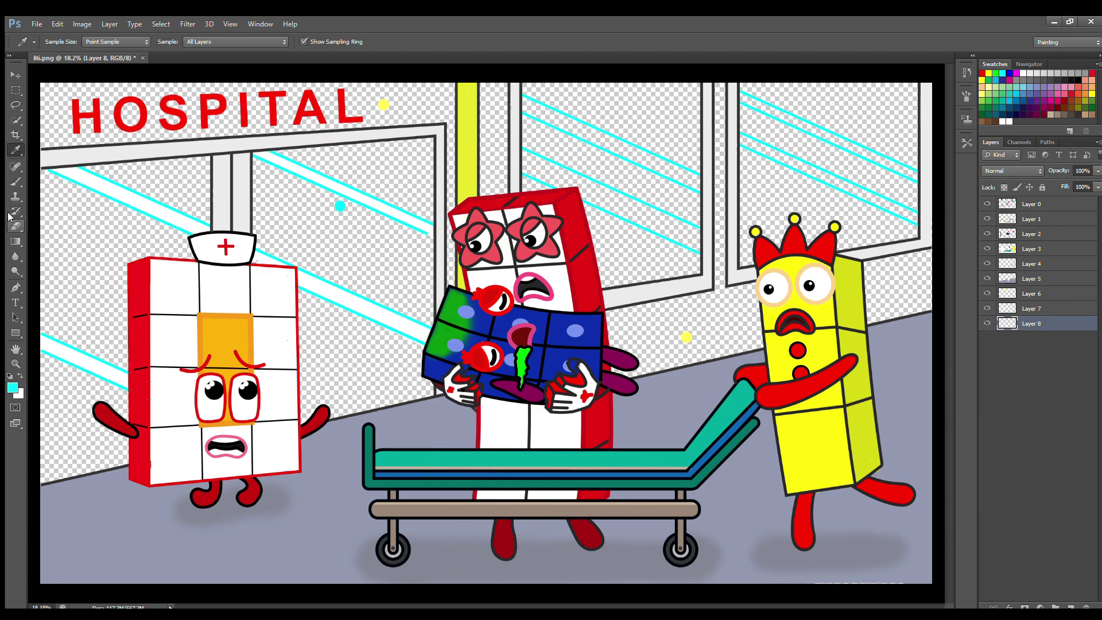
{"action": "key", "text": "bracketright"}
{"action": "key", "text": "bracketright"}
{"action": "key", "text": "bracketright"}
{"action": "key", "text": "bracketright"}
{"action": "key", "text": "bracketright"}
{"action": "key", "text": "bracketright"}
{"action": "mouse_move", "coordinate": [438, 150]}
{"action": "left_mouse_down"}
{"action": "mouse_move", "coordinate": [359, 177]}
{"action": "mouse_move", "coordinate": [291, 161]}
{"action": "mouse_move", "coordinate": [399, 166]}
{"action": "mouse_move", "coordinate": [340, 160]}
{"action": "mouse_move", "coordinate": [393, 183]}
{"action": "mouse_move", "coordinate": [318, 207]}
{"action": "mouse_move", "coordinate": [352, 248]}
{"action": "mouse_move", "coordinate": [430, 204]}
{"action": "mouse_move", "coordinate": [436, 238]}
{"action": "mouse_move", "coordinate": [384, 246]}
{"action": "mouse_move", "coordinate": [389, 277]}
{"action": "mouse_move", "coordinate": [358, 308]}
{"action": "mouse_move", "coordinate": [352, 341]}
{"action": "mouse_move", "coordinate": [426, 318]}
{"action": "mouse_move", "coordinate": [358, 412]}
{"action": "mouse_move", "coordinate": [337, 384]}
{"action": "mouse_move", "coordinate": [402, 327]}
{"action": "mouse_move", "coordinate": [296, 410]}
{"action": "mouse_move", "coordinate": [221, 175]}
{"action": "mouse_move", "coordinate": [52, 189]}
{"action": "mouse_move", "coordinate": [228, 204]}
{"action": "mouse_move", "coordinate": [49, 201]}
{"action": "mouse_move", "coordinate": [147, 276]}
{"action": "mouse_move", "coordinate": [72, 261]}
{"action": "mouse_move", "coordinate": [96, 281]}
{"action": "mouse_move", "coordinate": [65, 317]}
{"action": "mouse_move", "coordinate": [98, 369]}
{"action": "mouse_move", "coordinate": [151, 410]}
{"action": "mouse_move", "coordinate": [150, 480]}
{"action": "mouse_move", "coordinate": [121, 430]}
{"action": "left_mouse_up"}
{"action": "key", "text": "ctrl+z"}
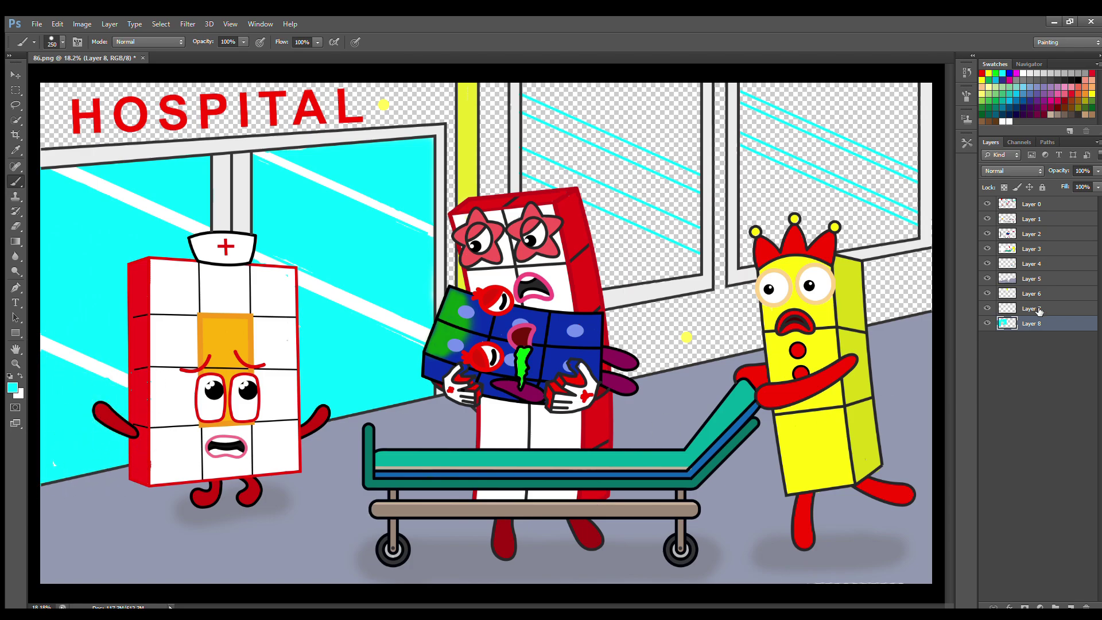
Erase the uneven edges of the door's white stripes on Layer 7 and paint white reflection stripes across both windows
{"action": "left_click", "coordinate": [1032, 308]}
{"action": "left_click", "coordinate": [8, 223]}
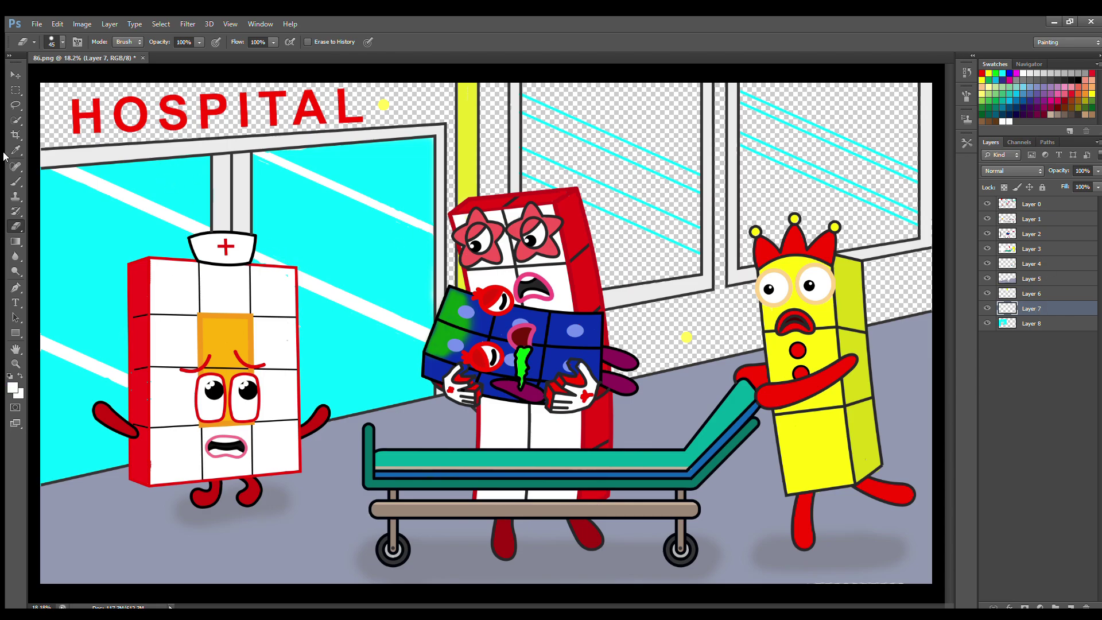
{"action": "left_click", "coordinate": [16, 181]}
{"action": "mouse_move", "coordinate": [529, 164]}
{"action": "left_mouse_down"}
{"action": "mouse_move", "coordinate": [699, 243]}
{"action": "mouse_move", "coordinate": [545, 177]}
{"action": "left_mouse_up"}
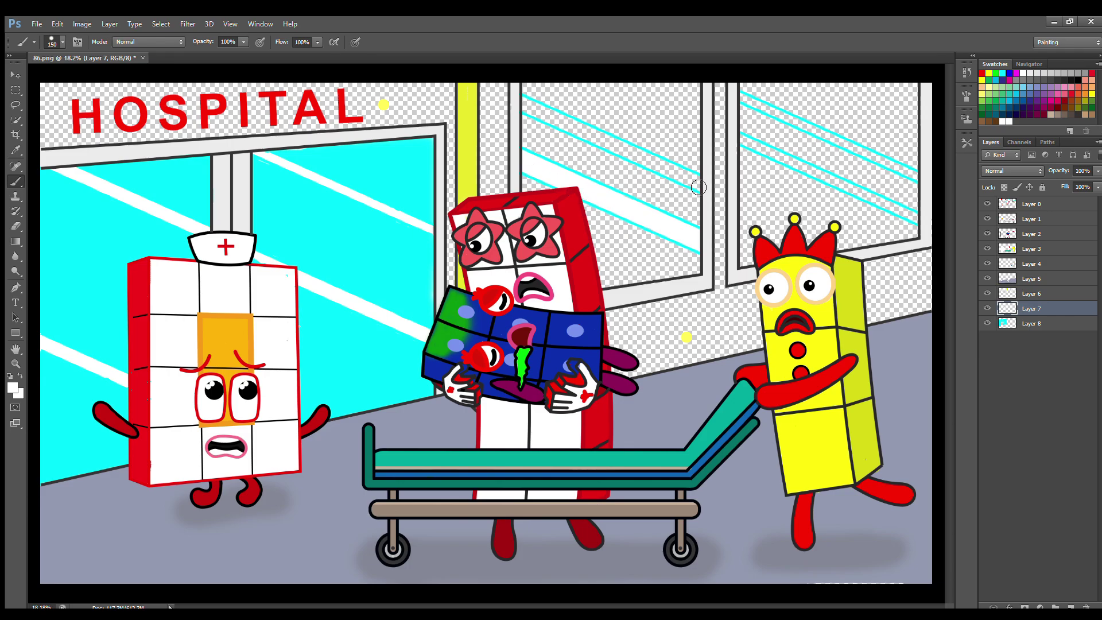
{"action": "left_click_drag", "start_coordinate": [699, 187], "coordinate": [536, 110]}
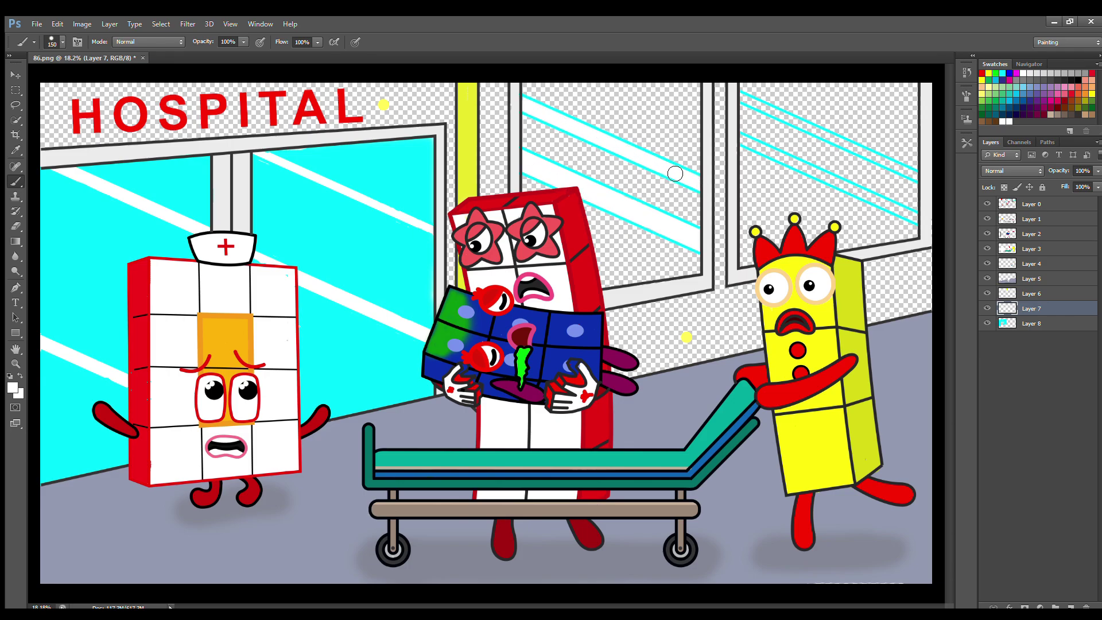
{"action": "left_click_drag", "start_coordinate": [743, 140], "coordinate": [916, 220]}
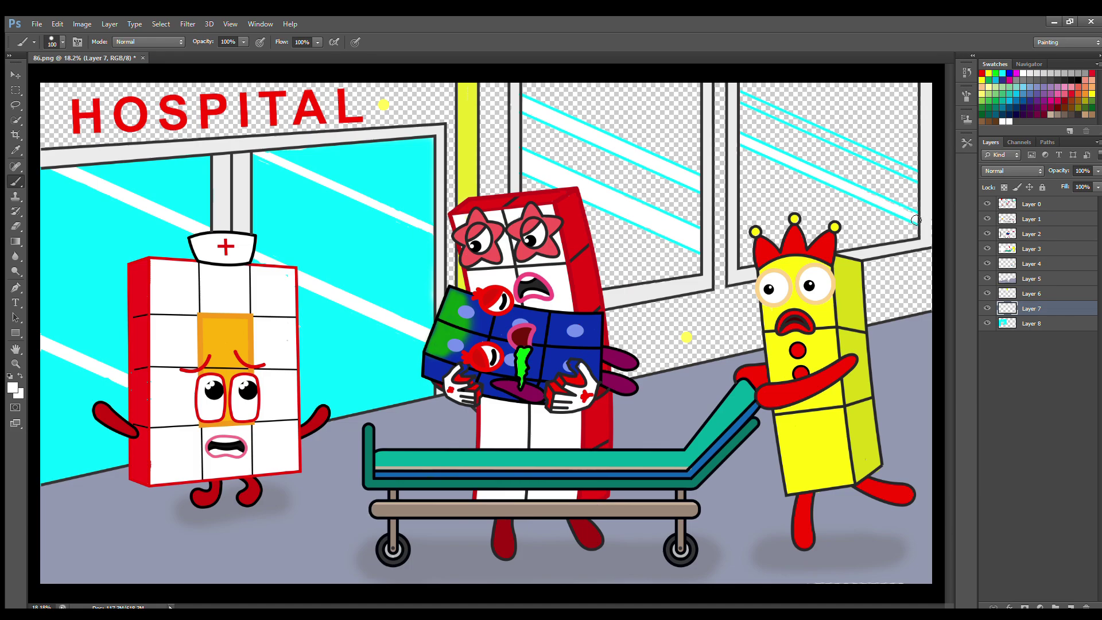
{"action": "left_click_drag", "start_coordinate": [915, 176], "coordinate": [739, 98]}
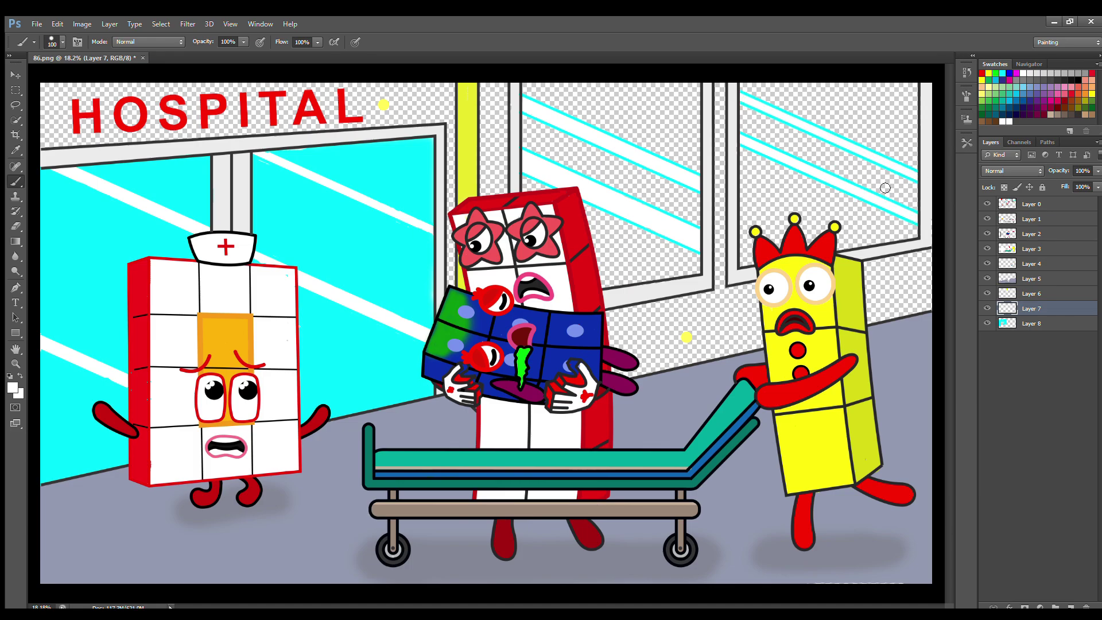
Fill the glass of both windows with cyan on Layer 8, using a brush size of 200
{"action": "left_click", "coordinate": [1034, 324]}
{"action": "left_click", "coordinate": [526, 99], "text": "alt"}
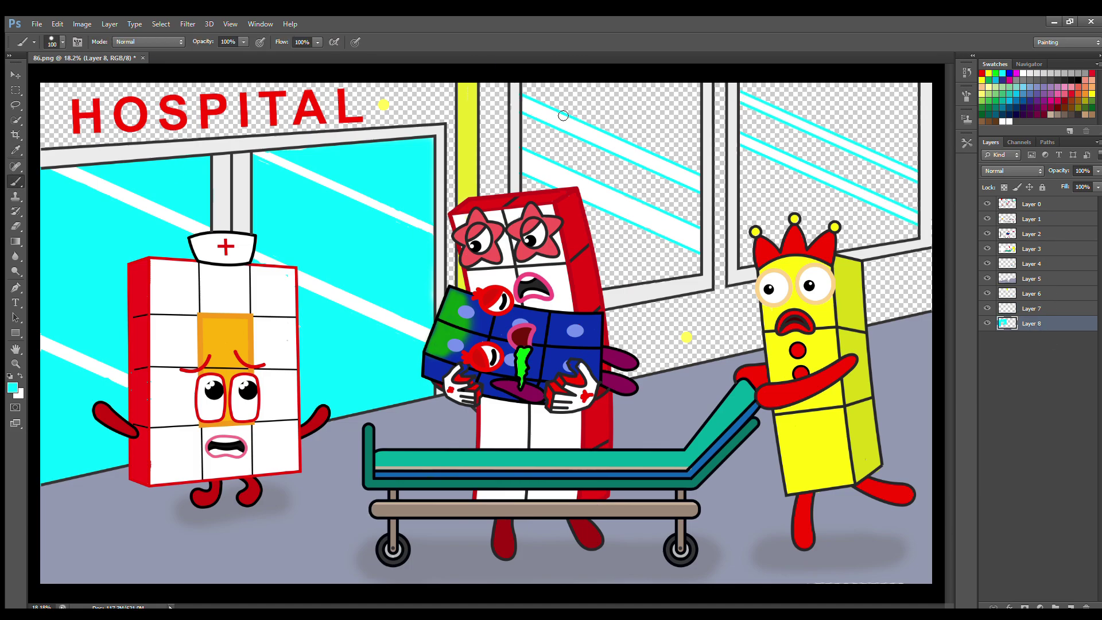
{"action": "mouse_move", "coordinate": [533, 95]}
{"action": "left_mouse_down"}
{"action": "mouse_move", "coordinate": [704, 89]}
{"action": "mouse_move", "coordinate": [638, 111]}
{"action": "mouse_move", "coordinate": [694, 109]}
{"action": "mouse_move", "coordinate": [634, 148]}
{"action": "mouse_move", "coordinate": [696, 110]}
{"action": "mouse_move", "coordinate": [677, 156]}
{"action": "mouse_move", "coordinate": [685, 178]}
{"action": "mouse_move", "coordinate": [620, 170]}
{"action": "mouse_move", "coordinate": [618, 152]}
{"action": "mouse_move", "coordinate": [684, 230]}
{"action": "mouse_move", "coordinate": [536, 184]}
{"action": "mouse_move", "coordinate": [645, 237]}
{"action": "mouse_move", "coordinate": [683, 275]}
{"action": "mouse_move", "coordinate": [604, 248]}
{"action": "left_mouse_up"}
{"action": "mouse_move", "coordinate": [786, 98]}
{"action": "left_mouse_down"}
{"action": "mouse_move", "coordinate": [858, 95]}
{"action": "mouse_move", "coordinate": [835, 103]}
{"action": "mouse_move", "coordinate": [914, 168]}
{"action": "mouse_move", "coordinate": [825, 110]}
{"action": "mouse_move", "coordinate": [806, 116]}
{"action": "mouse_move", "coordinate": [919, 201]}
{"action": "mouse_move", "coordinate": [773, 151]}
{"action": "mouse_move", "coordinate": [800, 138]}
{"action": "mouse_move", "coordinate": [775, 143]}
{"action": "mouse_move", "coordinate": [920, 234]}
{"action": "mouse_move", "coordinate": [780, 186]}
{"action": "mouse_move", "coordinate": [758, 197]}
{"action": "mouse_move", "coordinate": [759, 260]}
{"action": "mouse_move", "coordinate": [780, 249]}
{"action": "mouse_move", "coordinate": [780, 190]}
{"action": "left_mouse_up"}
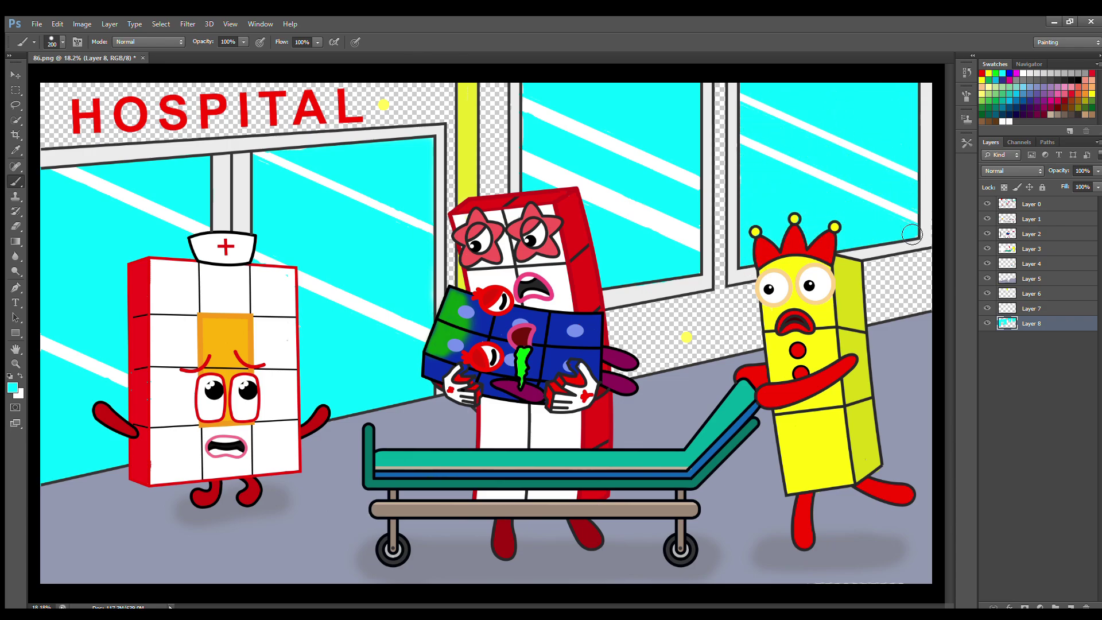
Fill the hospital walls, including the area behind the sign, with light yellow on a new bottom layer, using a brush size of 300
{"action": "left_click", "coordinate": [1072, 608]}
{"action": "left_click", "coordinate": [16, 150]}
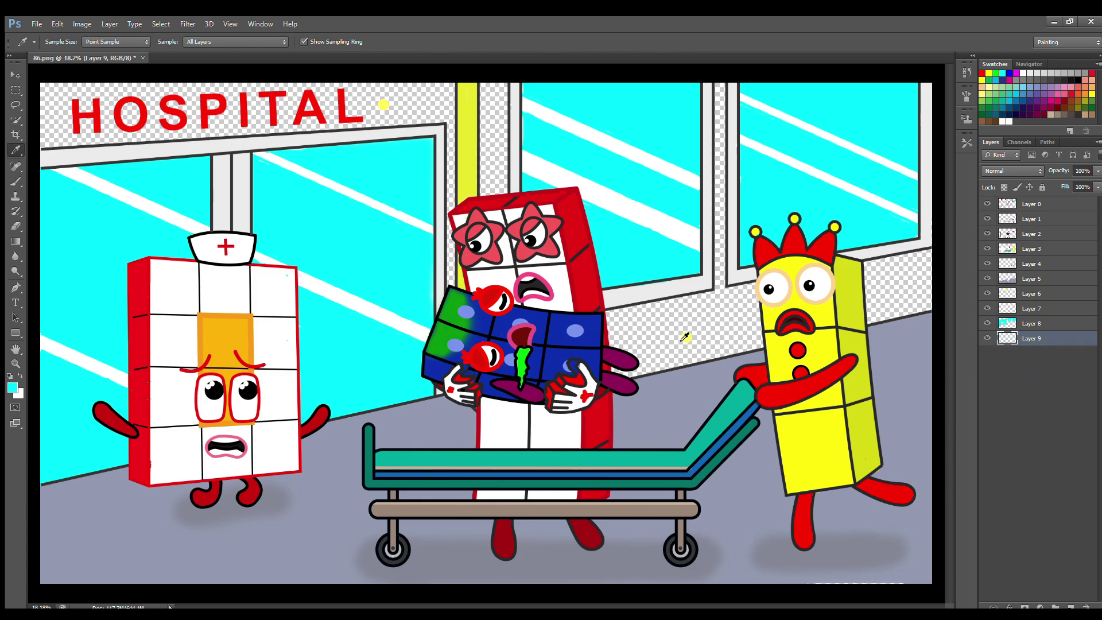
{"action": "left_click", "coordinate": [684, 338]}
{"action": "key", "text": "b"}
{"action": "mouse_move", "coordinate": [518, 91]}
{"action": "left_mouse_down"}
{"action": "mouse_move", "coordinate": [502, 147]}
{"action": "mouse_move", "coordinate": [526, 168]}
{"action": "mouse_move", "coordinate": [587, 328]}
{"action": "mouse_move", "coordinate": [852, 289]}
{"action": "mouse_move", "coordinate": [724, 103]}
{"action": "mouse_move", "coordinate": [882, 279]}
{"action": "mouse_move", "coordinate": [938, 312]}
{"action": "mouse_move", "coordinate": [615, 336]}
{"action": "left_mouse_up"}
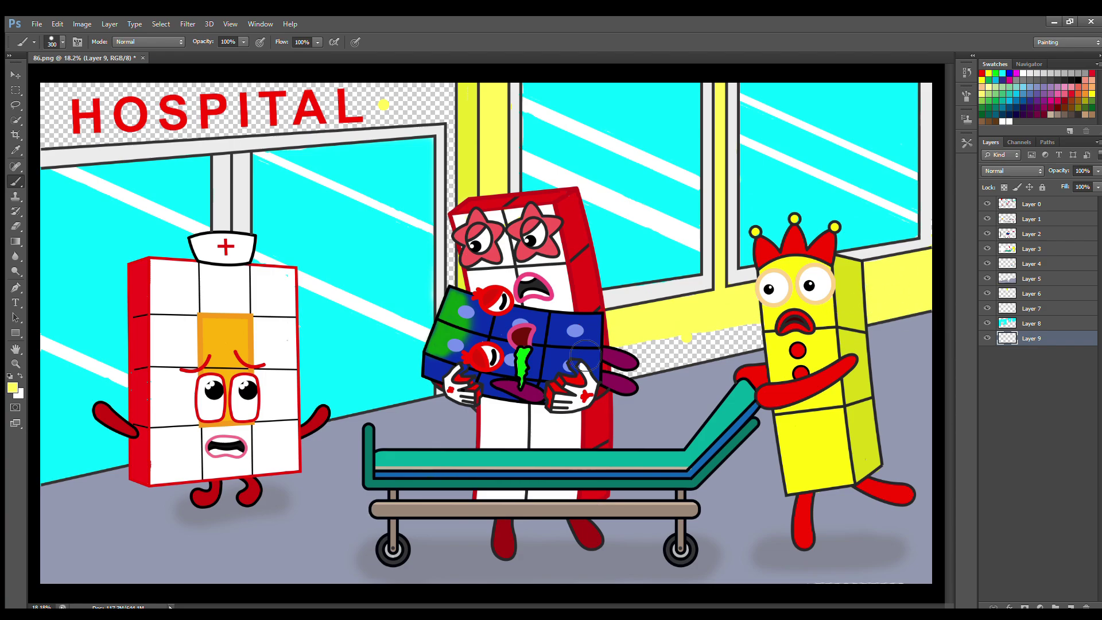
{"action": "left_click_drag", "start_coordinate": [43, 95], "coordinate": [459, 101]}
{"action": "mouse_move", "coordinate": [98, 113]}
{"action": "left_mouse_down"}
{"action": "mouse_move", "coordinate": [451, 172]}
{"action": "mouse_move", "coordinate": [459, 276]}
{"action": "left_mouse_up"}
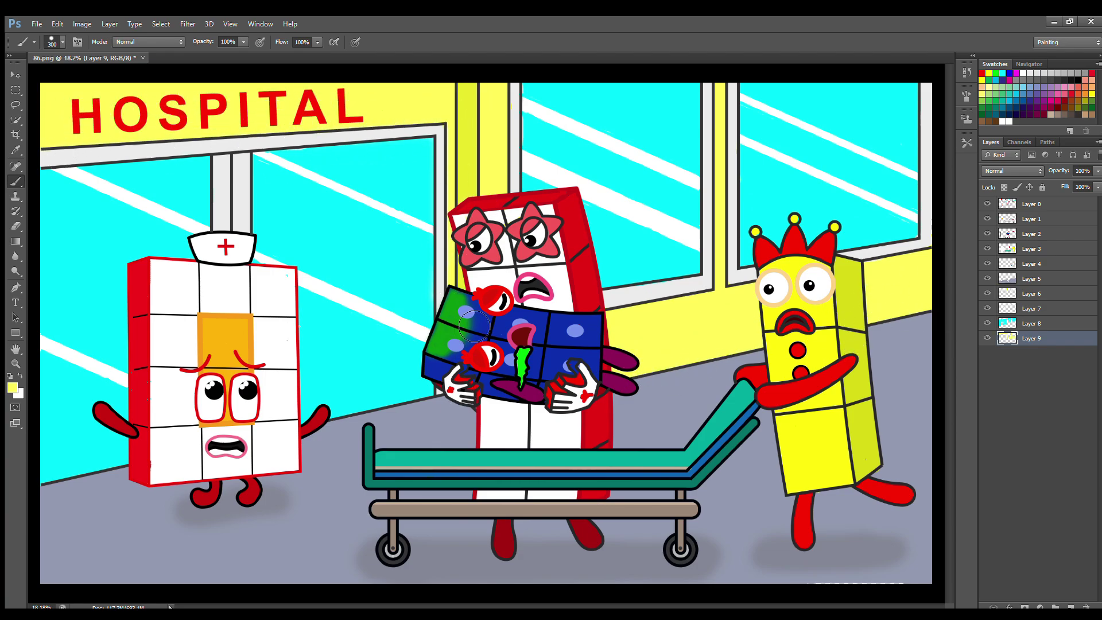